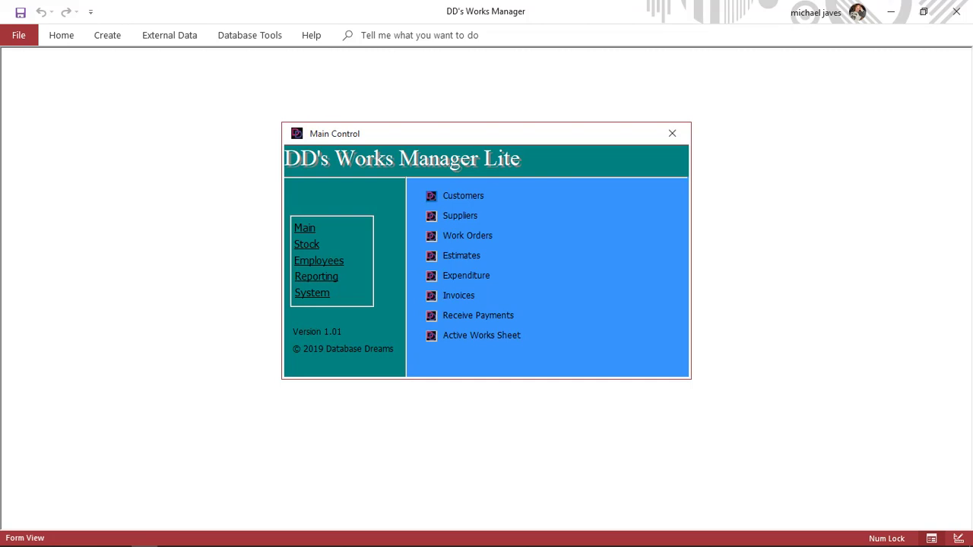
Start a new blank work order and open the form for adding a new customer to it
{"action": "left_click", "coordinate": [431, 236]}
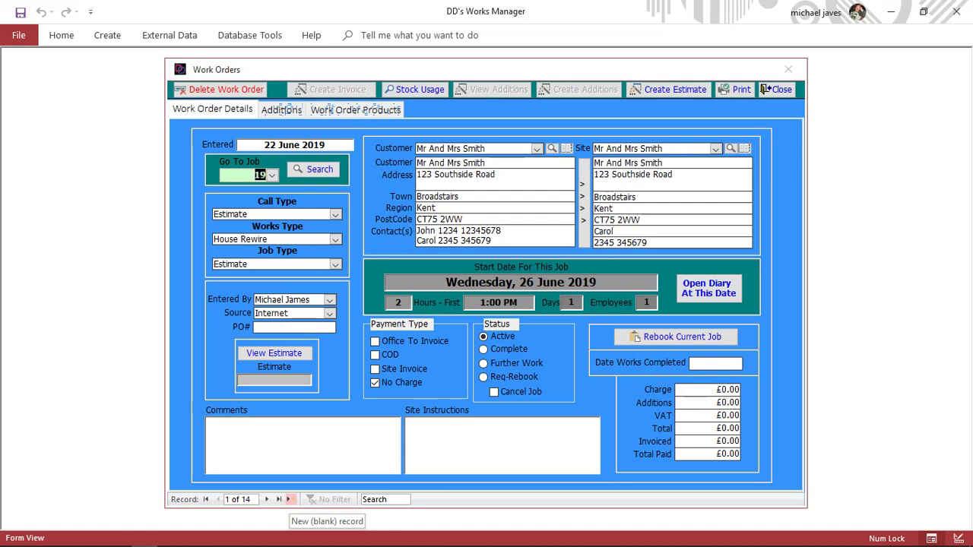
{"action": "left_click", "coordinate": [288, 500]}
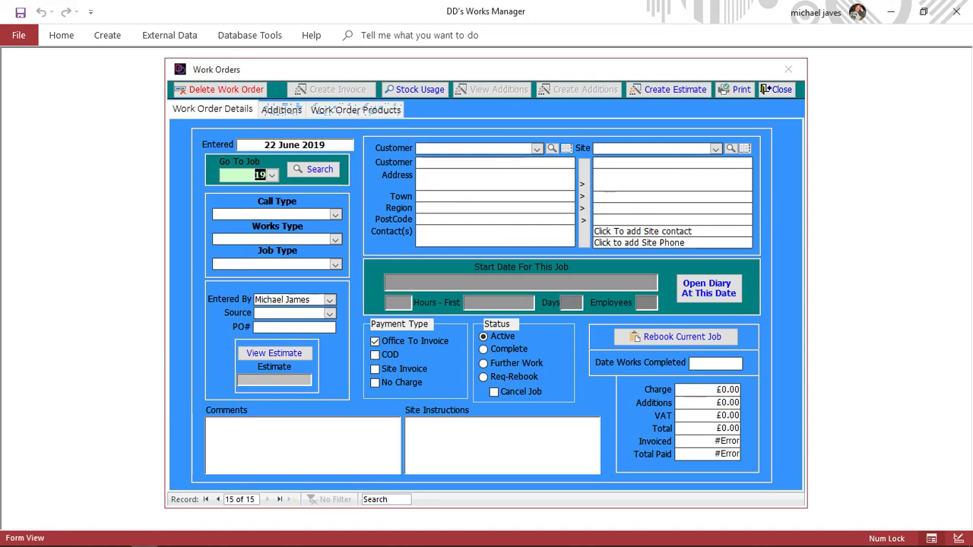
{"action": "left_click", "coordinate": [567, 148]}
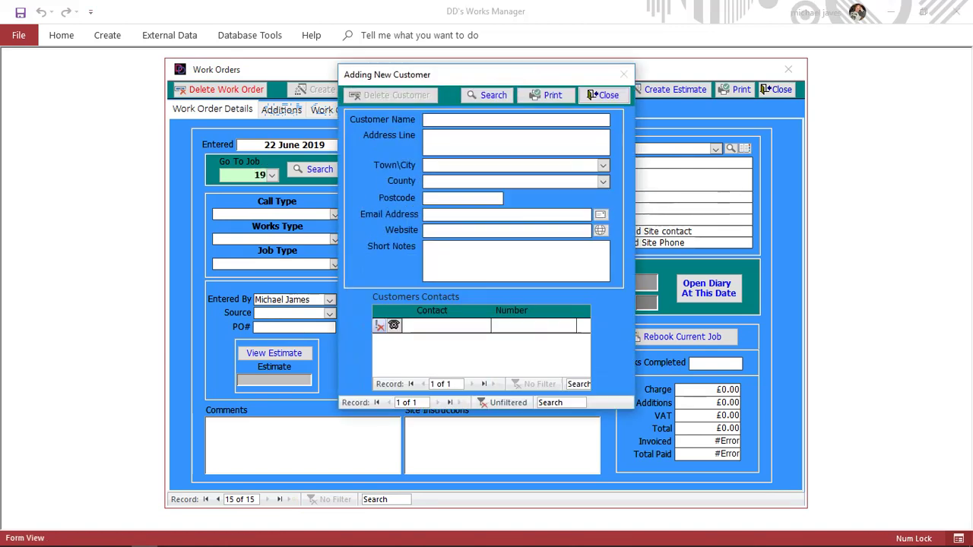
Enter the customer's full name, including titles, in the new customer record
{"action": "type", "text": "Mrs"}
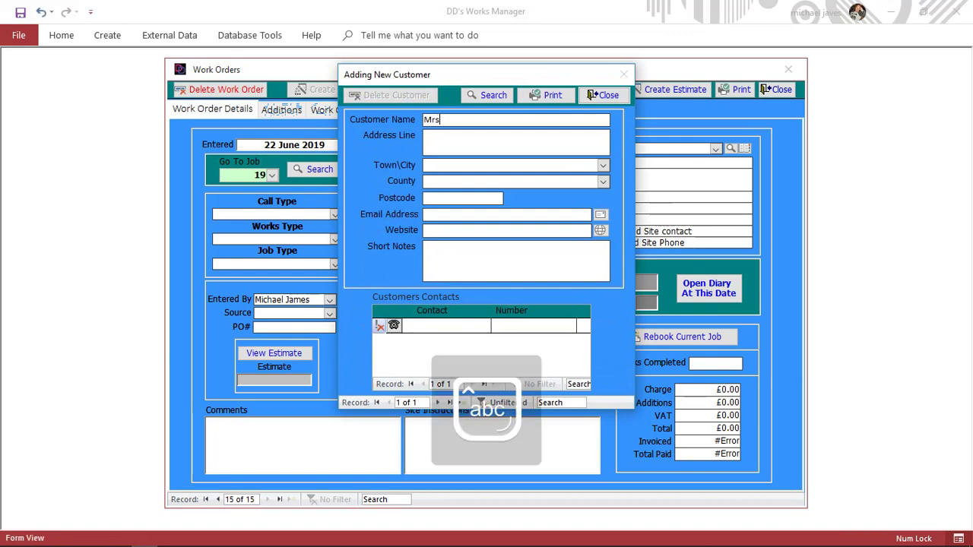
{"action": "key", "text": "Caps_Lock"}
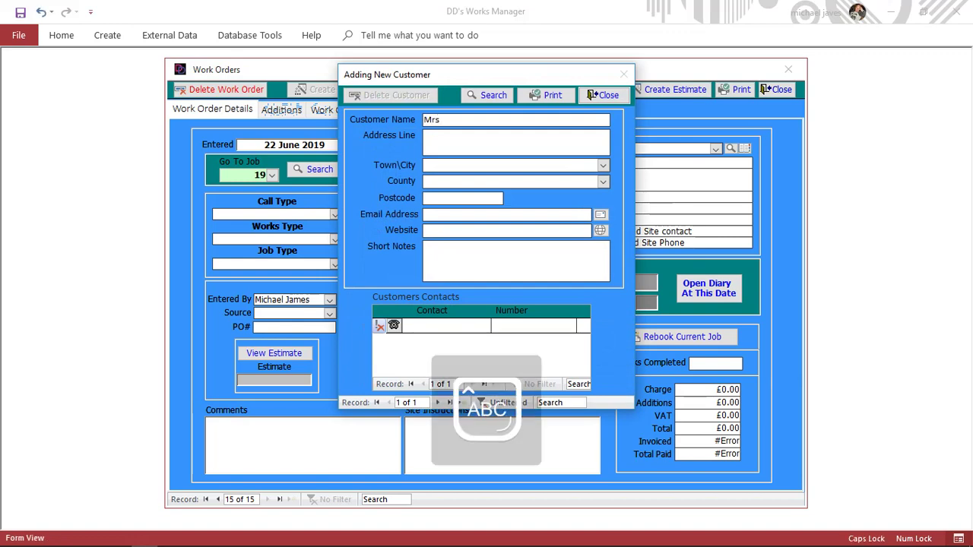
{"action": "type", "text": "& m"}
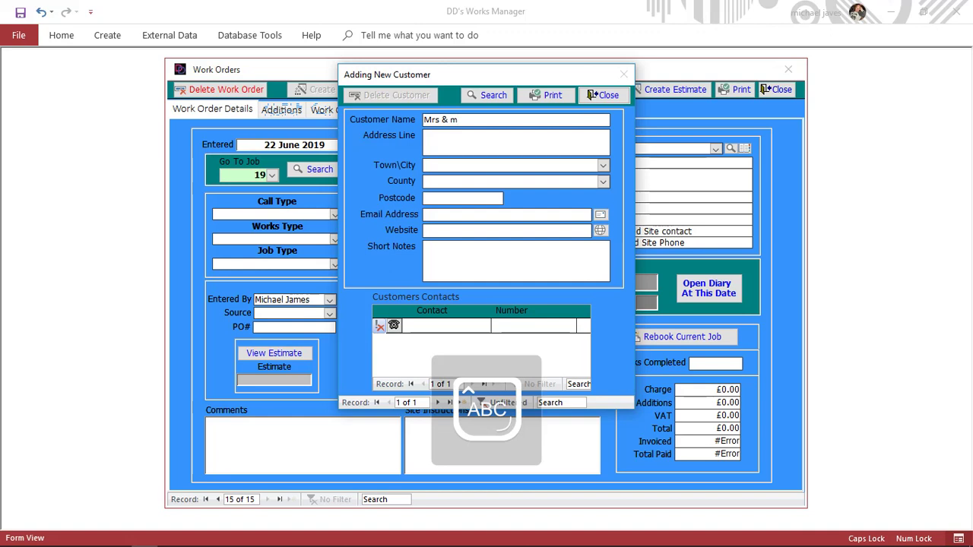
{"action": "key", "text": "BackSpace"}
{"action": "key", "text": "BackSpace"}
{"action": "key", "text": "BackSpace"}
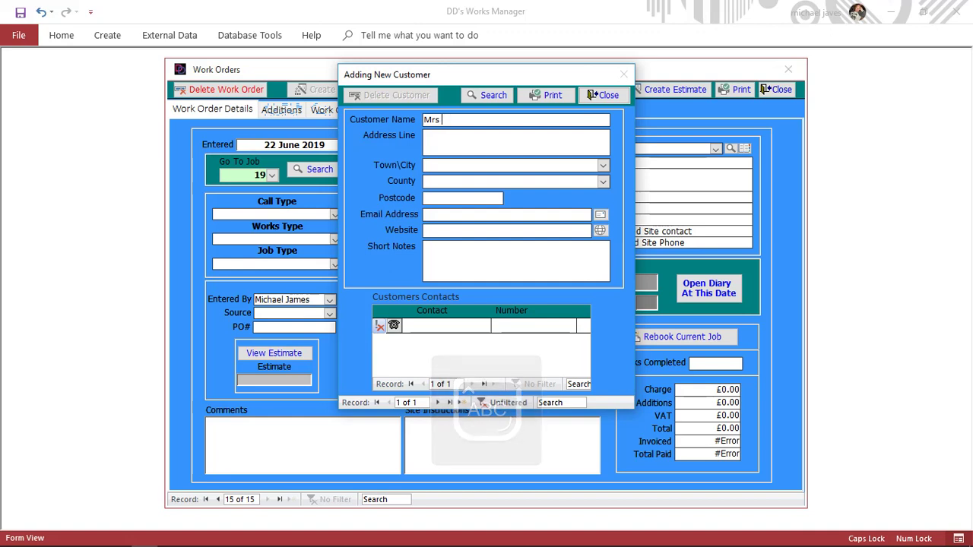
{"action": "key", "text": "BackSpace"}
{"action": "key", "text": "BackSpace"}
{"action": "key", "text": "BackSpace"}
{"action": "type", "text": "R"}
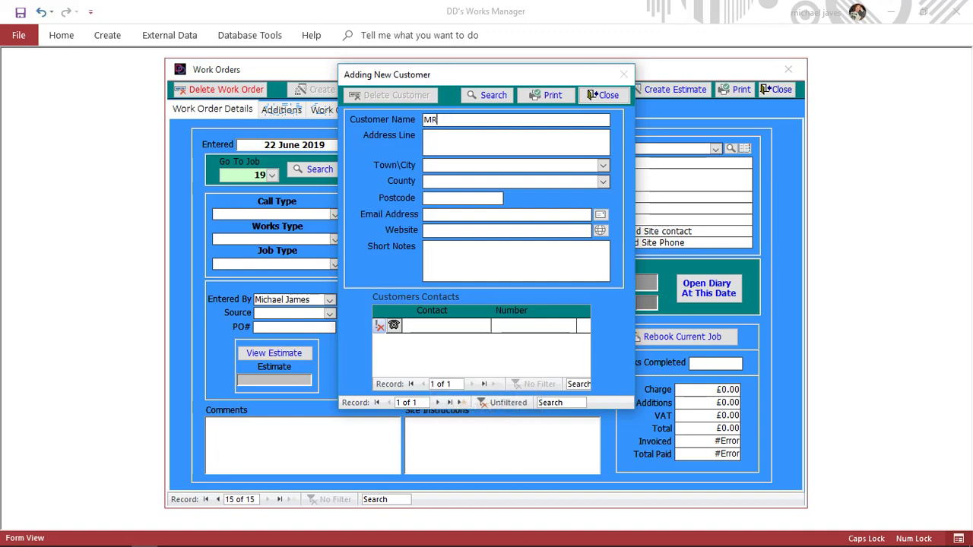
{"action": "key", "text": "BackSpace"}
{"action": "key", "text": "Caps_Lock"}
{"action": "type", "text": "r /"}
{"action": "key", "text": "BackSpace"}
{"action": "type", "text": "&"}
{"action": "key", "text": "Caps_Lock"}
{"action": "type", "text": "M"}
{"action": "key", "text": "Caps_Lock"}
{"action": "type", "text": "rs"}
{"action": "key", "text": "Caps_Lock"}
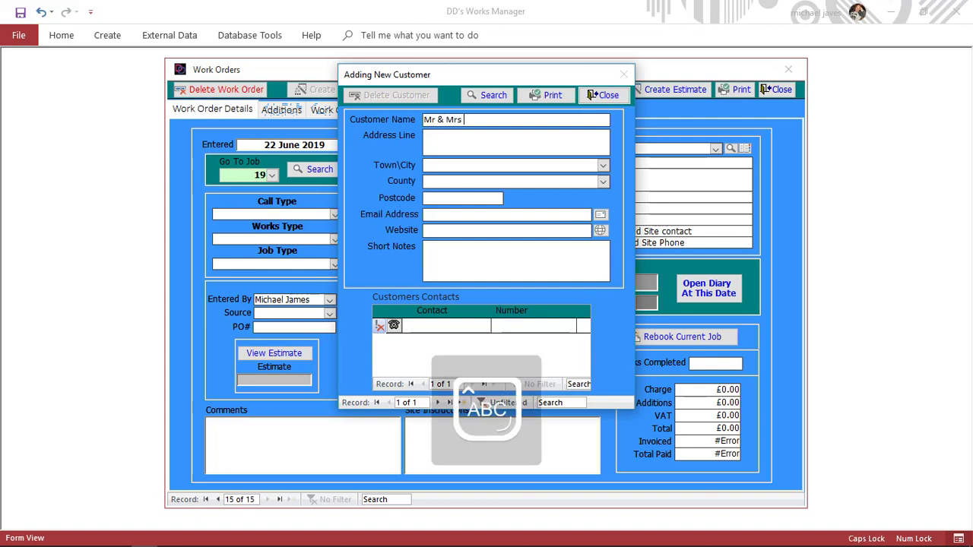
{"action": "type", "text": "T"}
{"action": "key", "text": "Caps_Lock"}
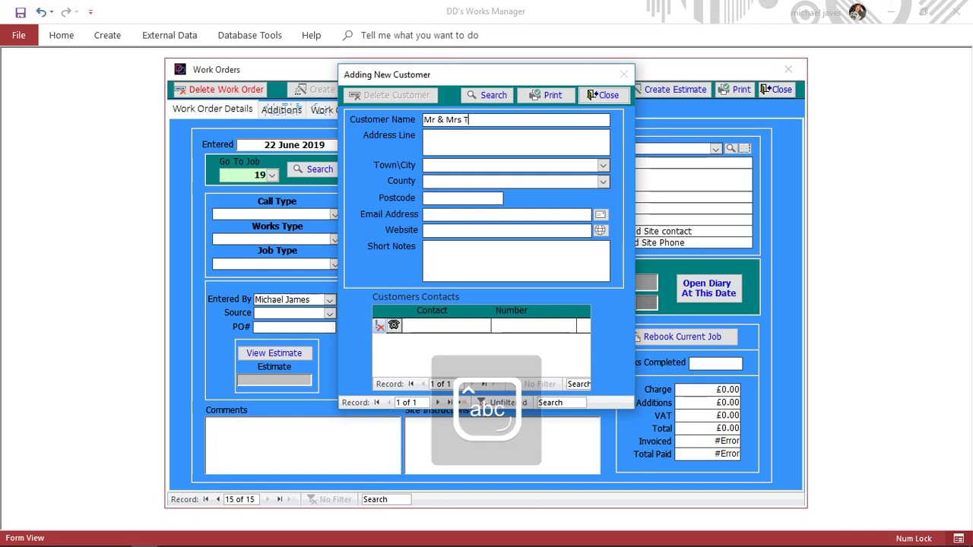
{"action": "type", "text": "ea"}
{"action": "key", "text": "BackSpace"}
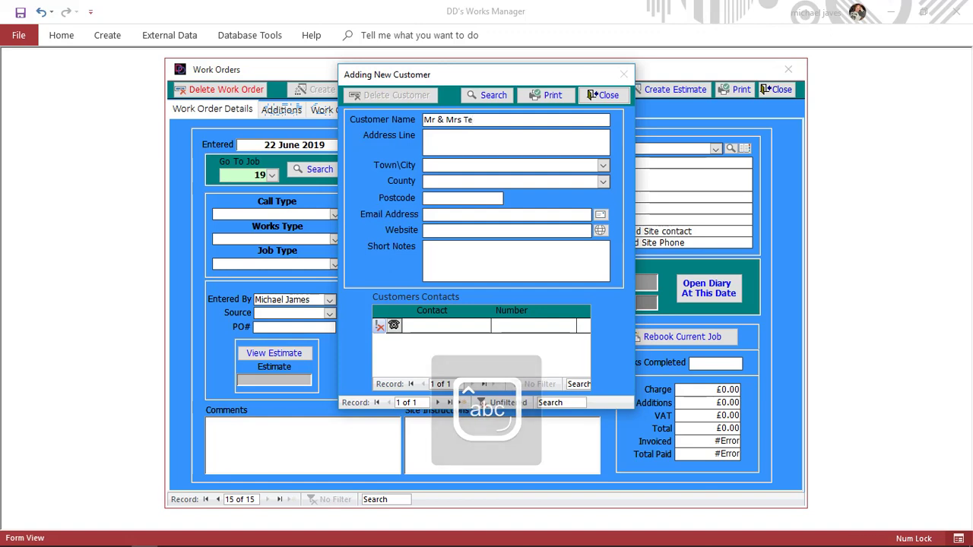
{"action": "type", "text": "st"}
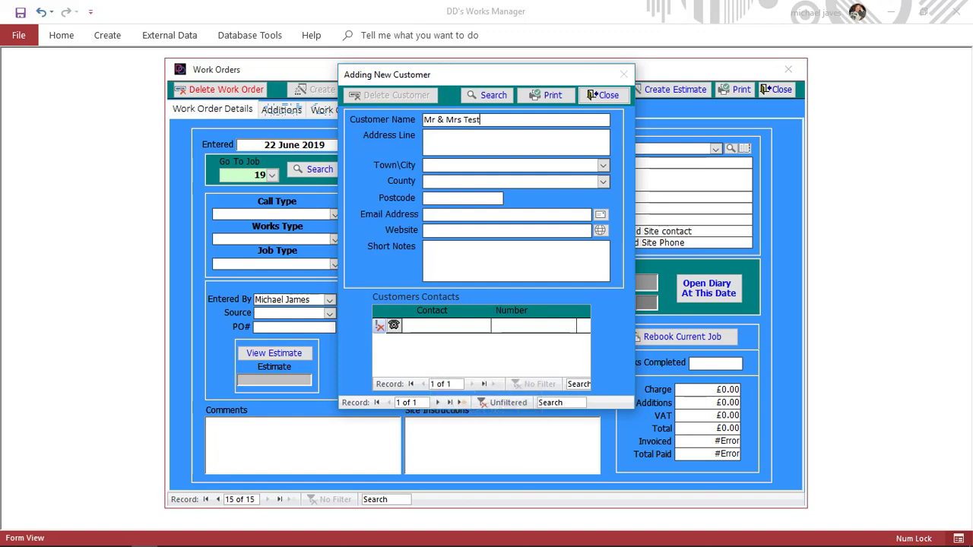
{"action": "type", "text": "er"}
Fill in the street address of the new customer in the address line
{"action": "key", "text": "Tab"}
{"action": "type", "text": "123 An"}
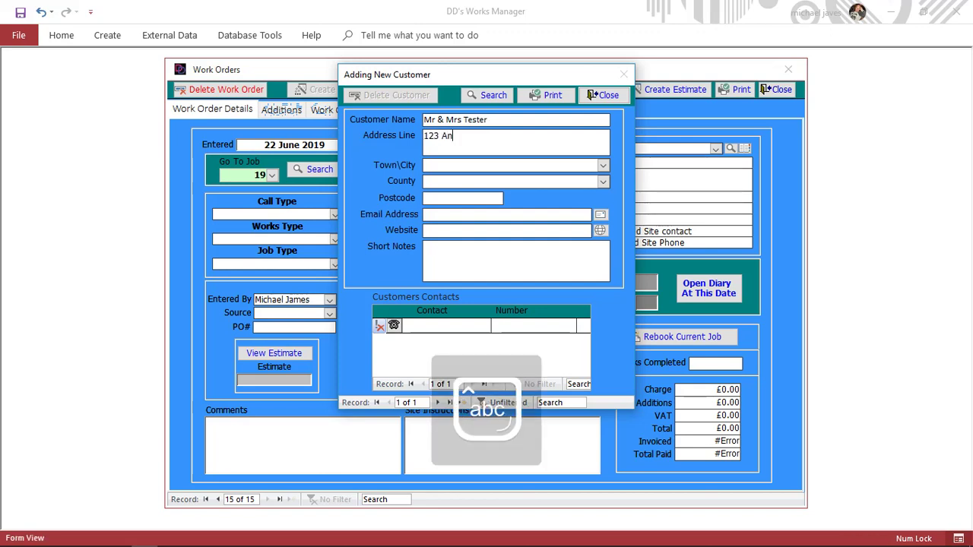
{"action": "type", "text": "y Address"}
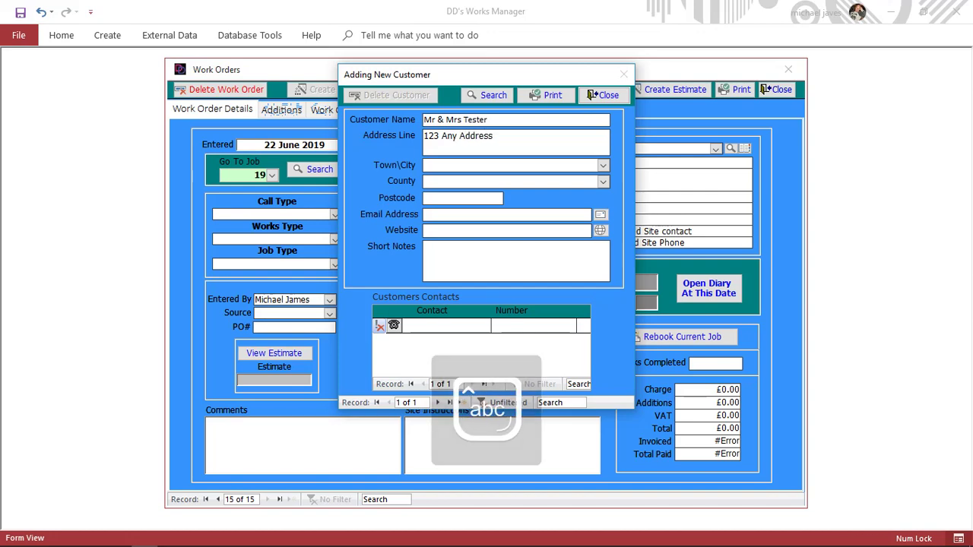
Choose Margate as the customer's town and Kent as the county
{"action": "key", "text": "Tab"}
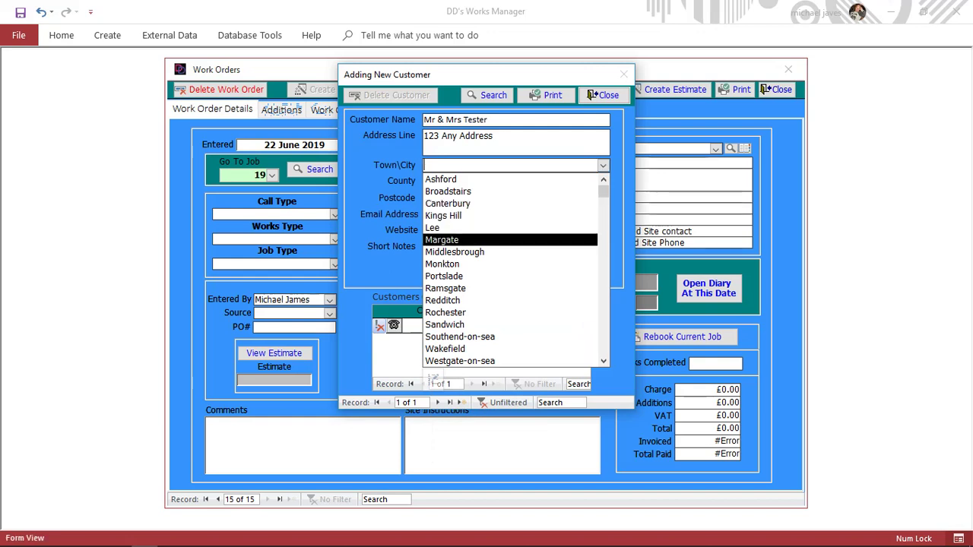
{"action": "left_click", "coordinate": [442, 240]}
{"action": "key", "text": "Tab"}
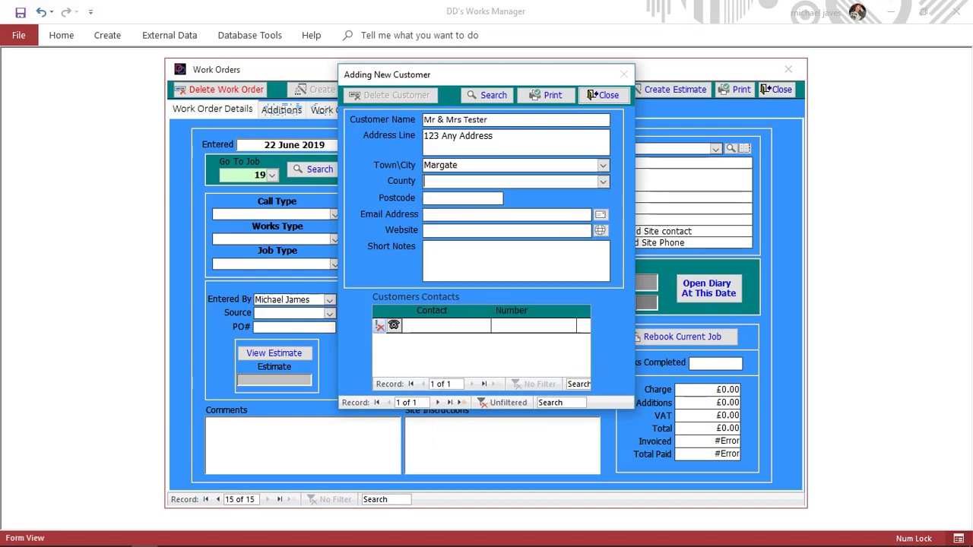
{"action": "key", "text": "Down"}
{"action": "key", "text": "Down"}
{"action": "key", "text": "Down"}
{"action": "key", "text": "Return"}
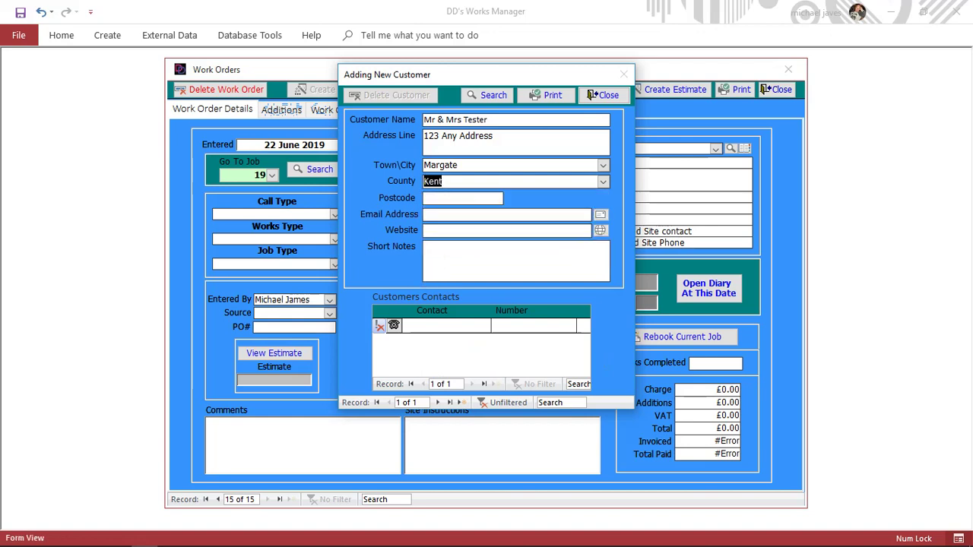
Try asdf as the customer's postcode and decline to clear it
{"action": "key", "text": "Tab"}
{"action": "type", "text": "asdf"}
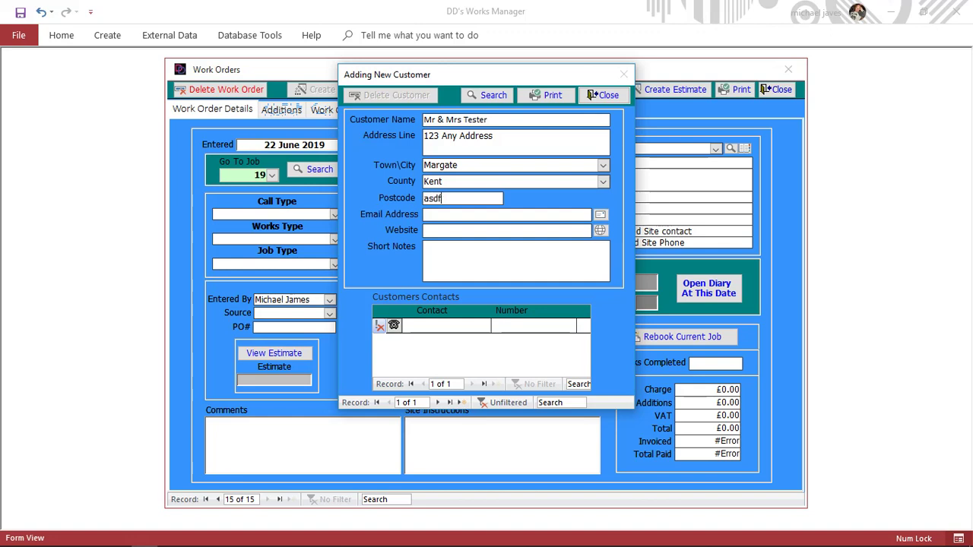
{"action": "key", "text": "Tab"}
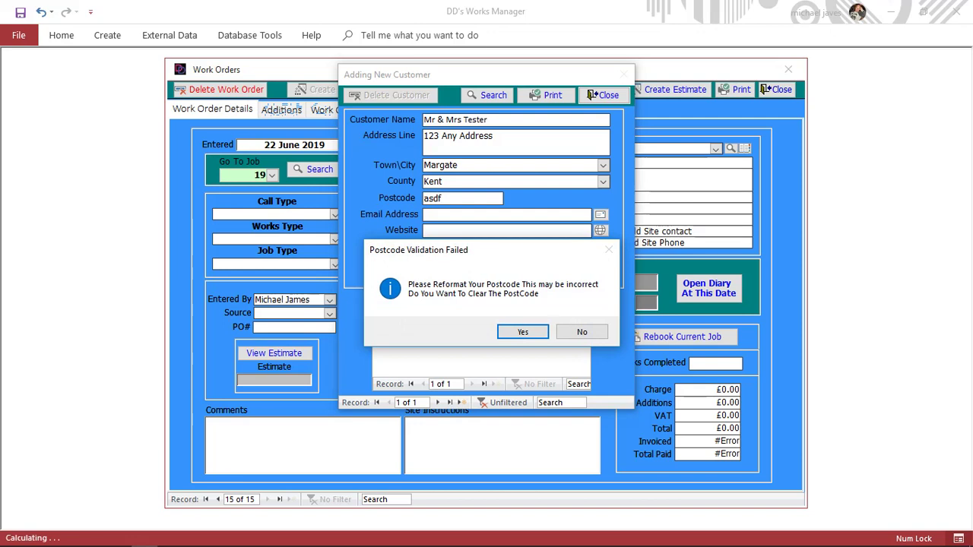
{"action": "key", "text": "Tab"}
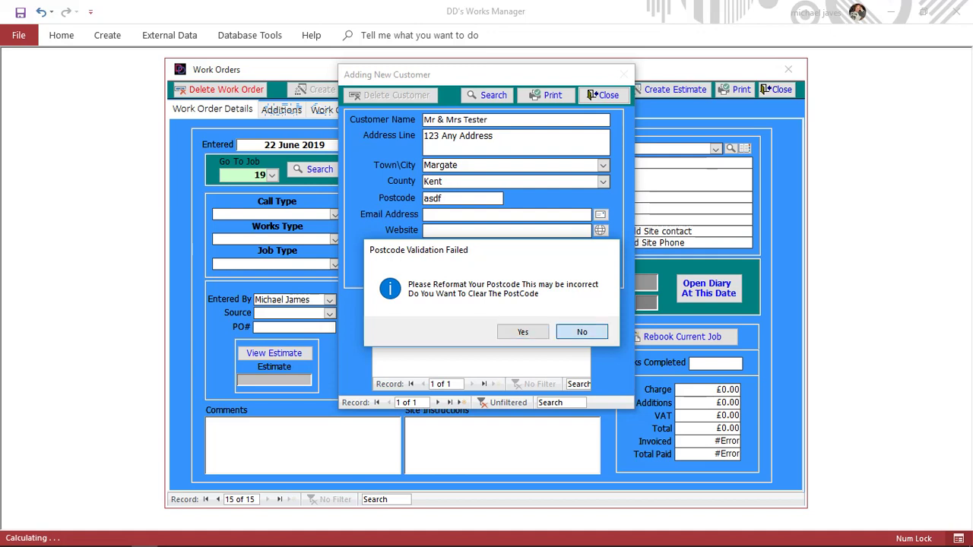
{"action": "key", "text": "Return"}
{"action": "key", "text": "shift+Tab"}
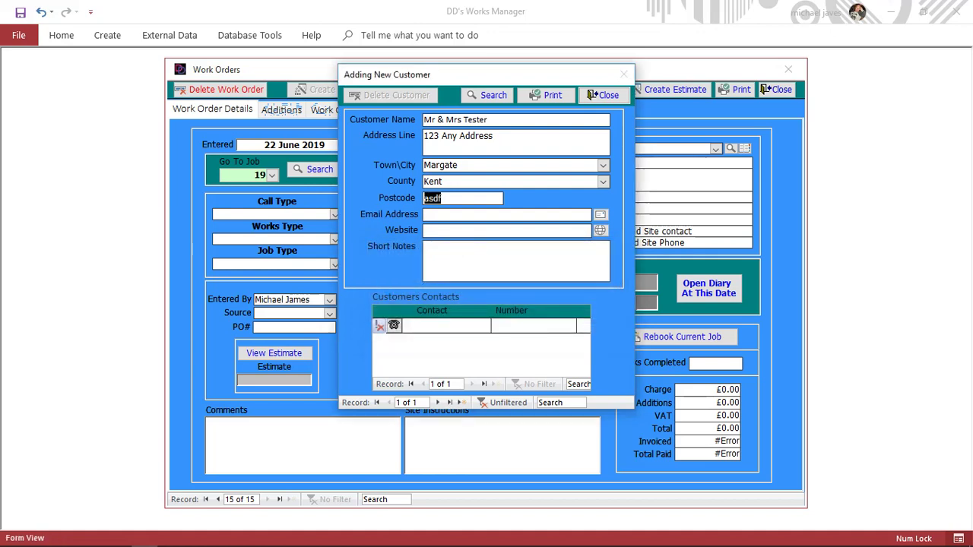
Replace the placeholder text in the postcode field with the customer's properly formatted postcode
{"action": "key", "text": "Caps_Lock"}
{"action": "type", "text": "C"}
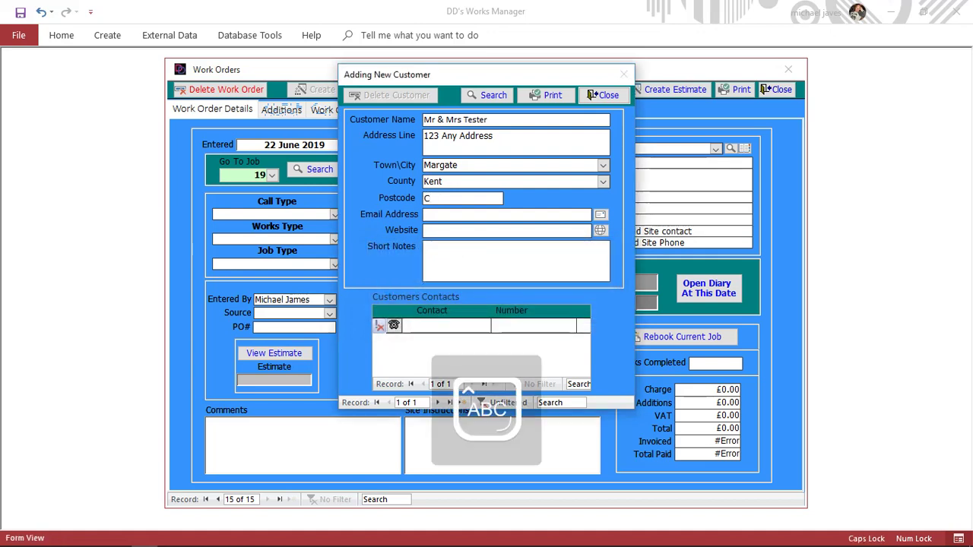
{"action": "type", "text": "D"}
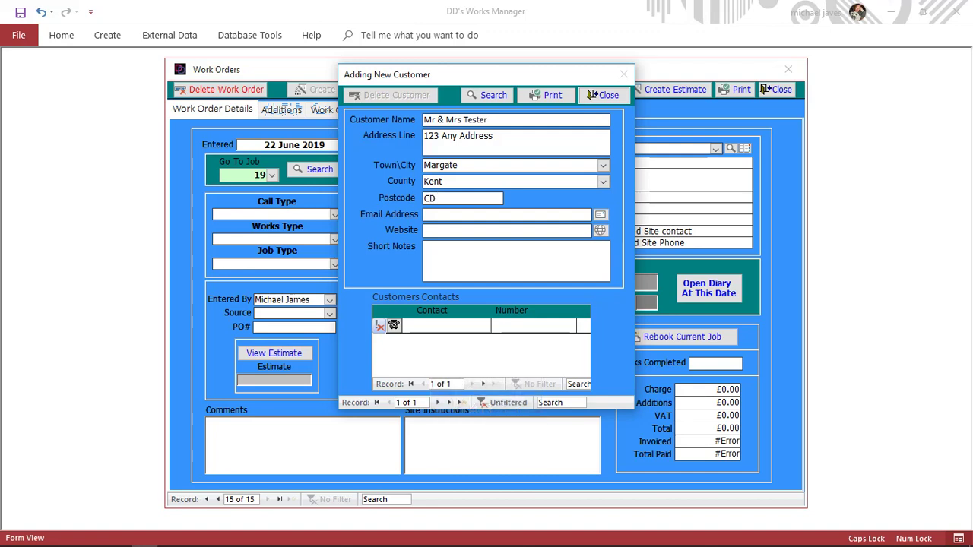
{"action": "type", "text": "3 4WW"}
{"action": "key", "text": "Tab"}
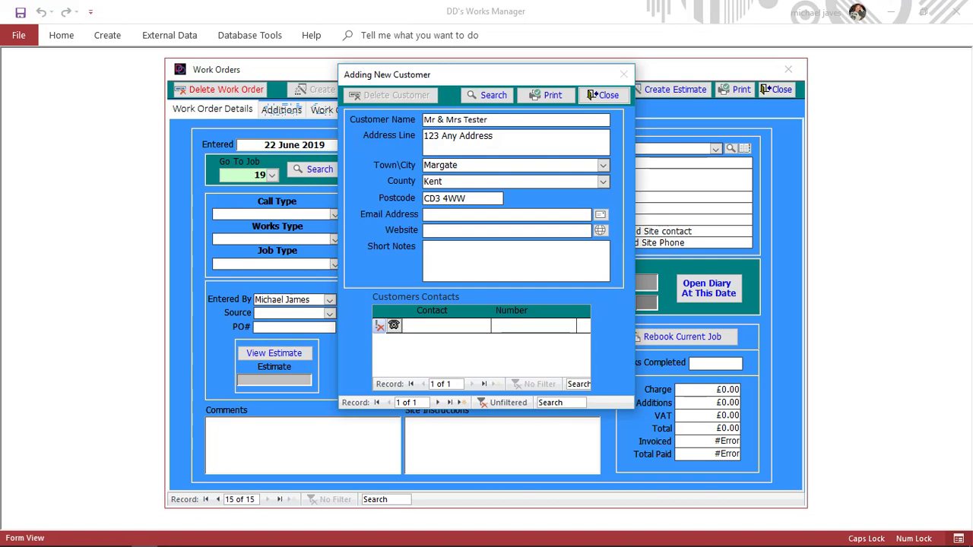
Add a customer contact with first name and phone number, and close the new customer form
{"action": "key", "text": "Caps_Lock"}
{"action": "type", "text": "p"}
{"action": "key", "text": "Caps_Lock"}
{"action": "type", "text": "AM"}
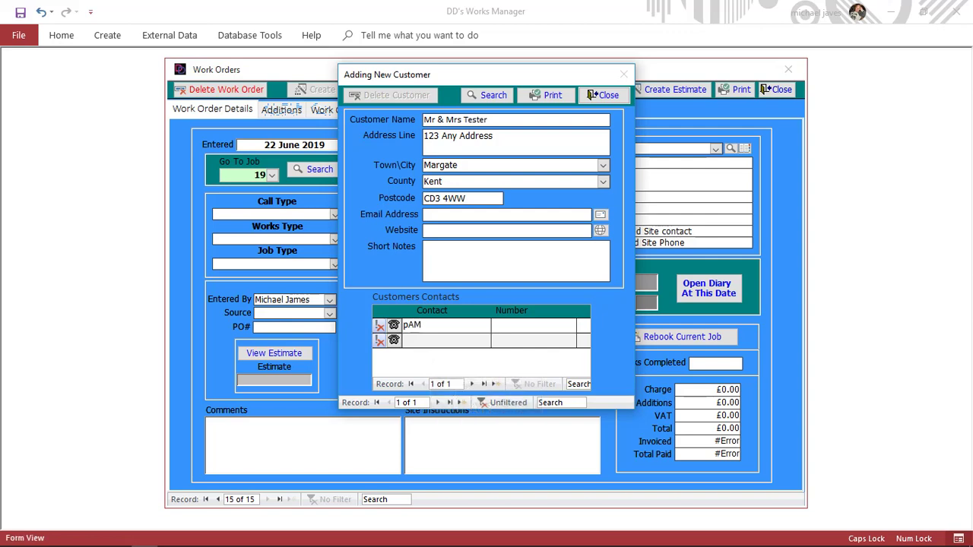
{"action": "key", "text": "Tab"}
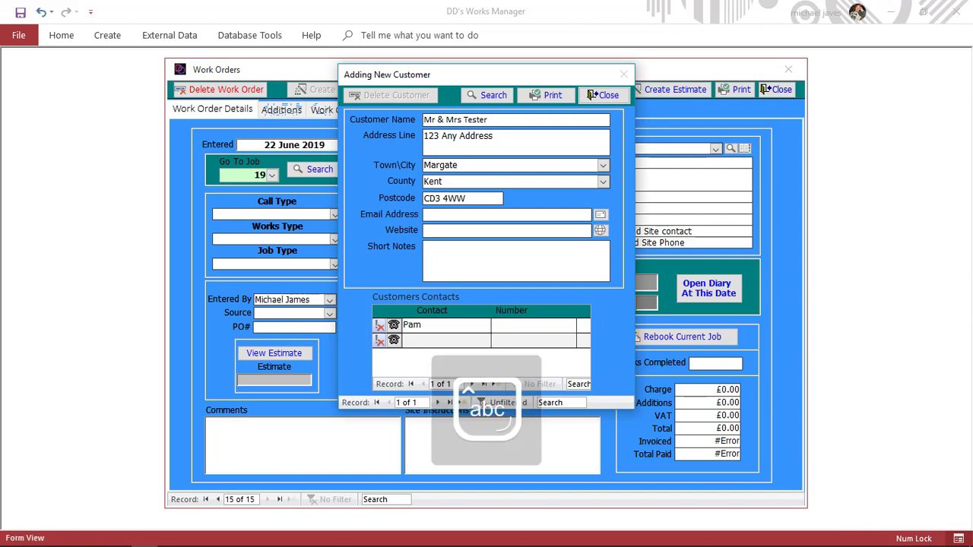
{"action": "type", "text": "1234"}
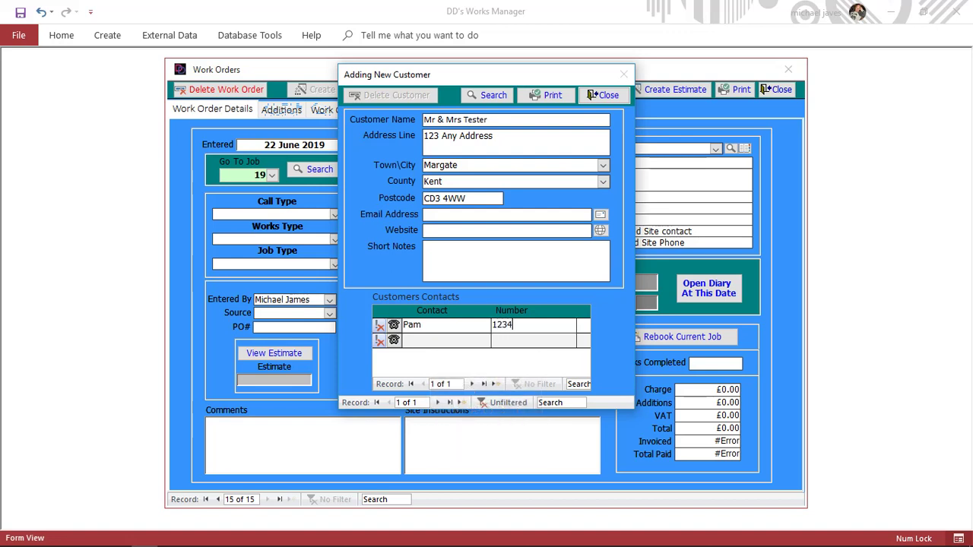
{"action": "type", "text": " 3456778"}
{"action": "left_click", "coordinate": [532, 340]}
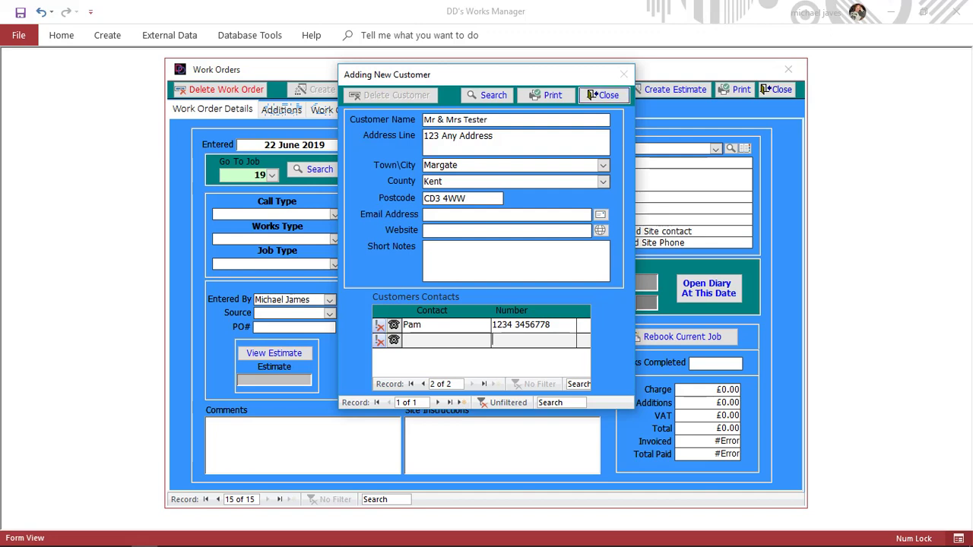
{"action": "left_click", "coordinate": [602, 95]}
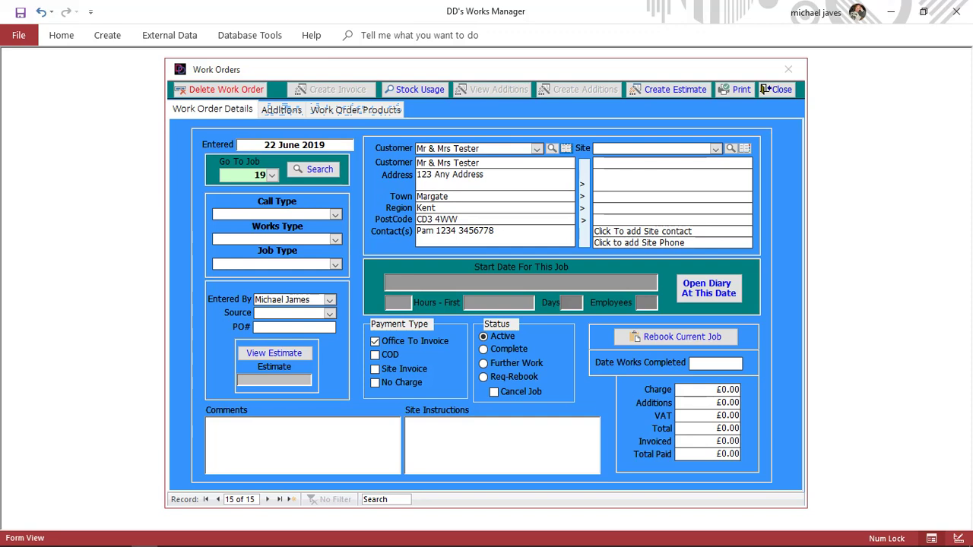
Copy the customer's name and address to the site details and enter the site contact's name
{"action": "left_click", "coordinate": [584, 202]}
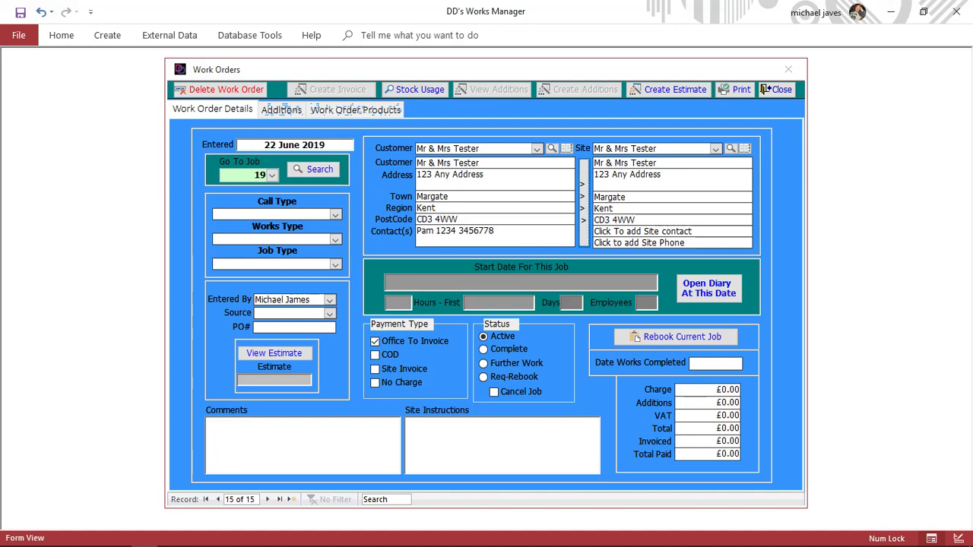
{"action": "key", "text": "Tab"}
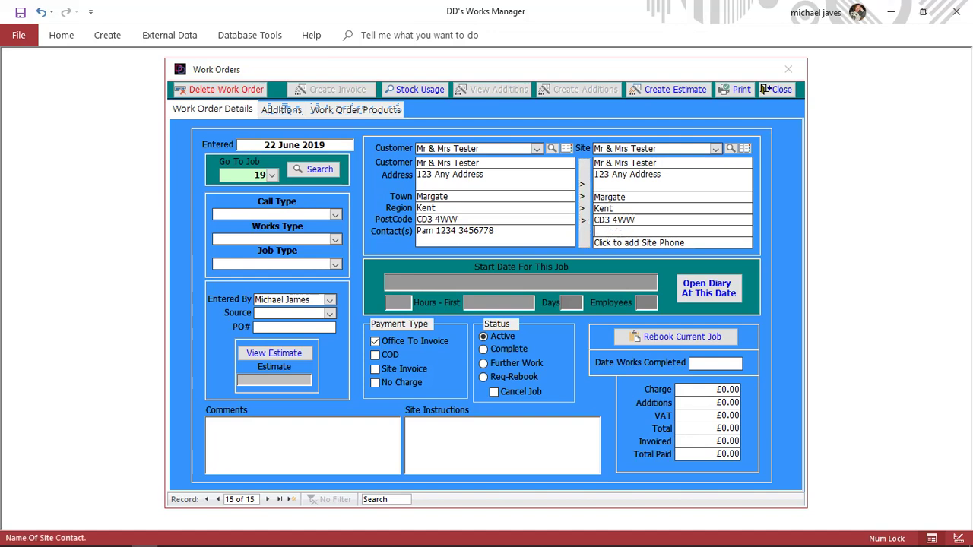
{"action": "key", "text": "Caps_Lock"}
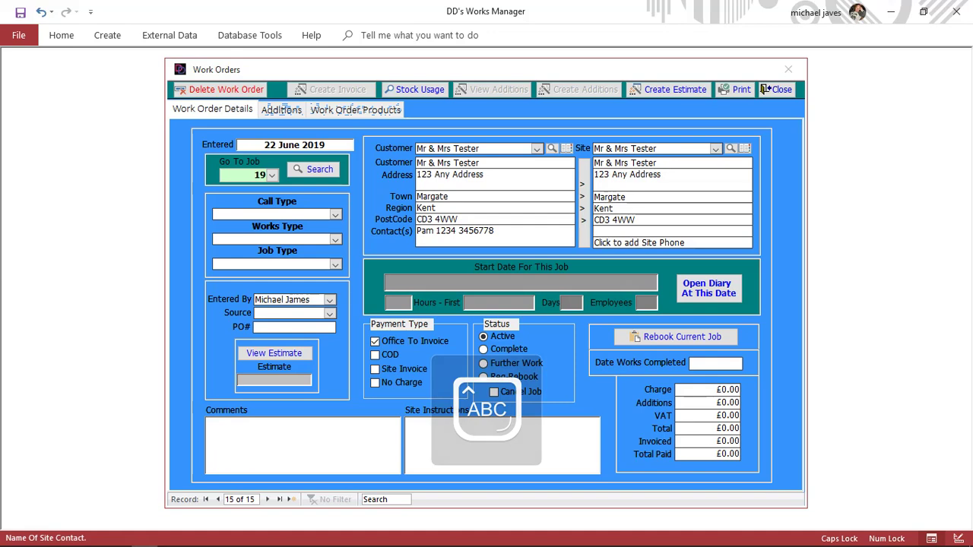
{"action": "key", "text": "Caps_Lock"}
{"action": "type", "text": "Pam"}
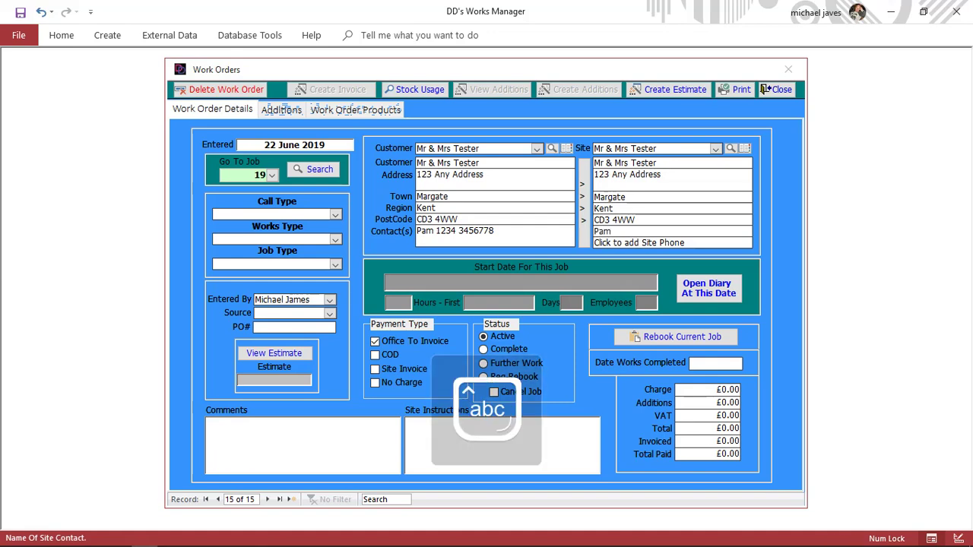
Copy the phone number from the customer's contact details into the site phone field
{"action": "left_click_drag", "start_coordinate": [436, 231], "coordinate": [494, 231]}
{"action": "right_click", "coordinate": [494, 230]}
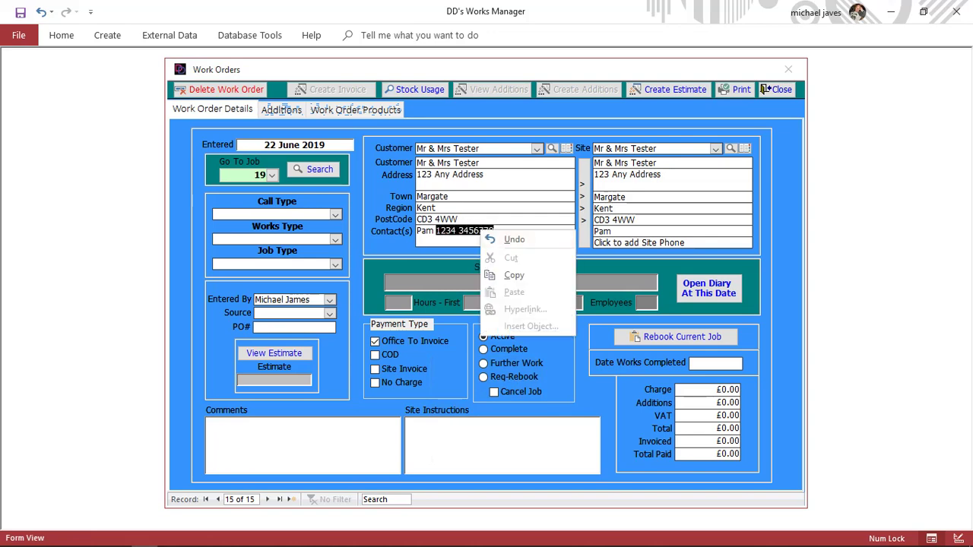
{"action": "left_click", "coordinate": [505, 276]}
{"action": "left_click", "coordinate": [646, 242]}
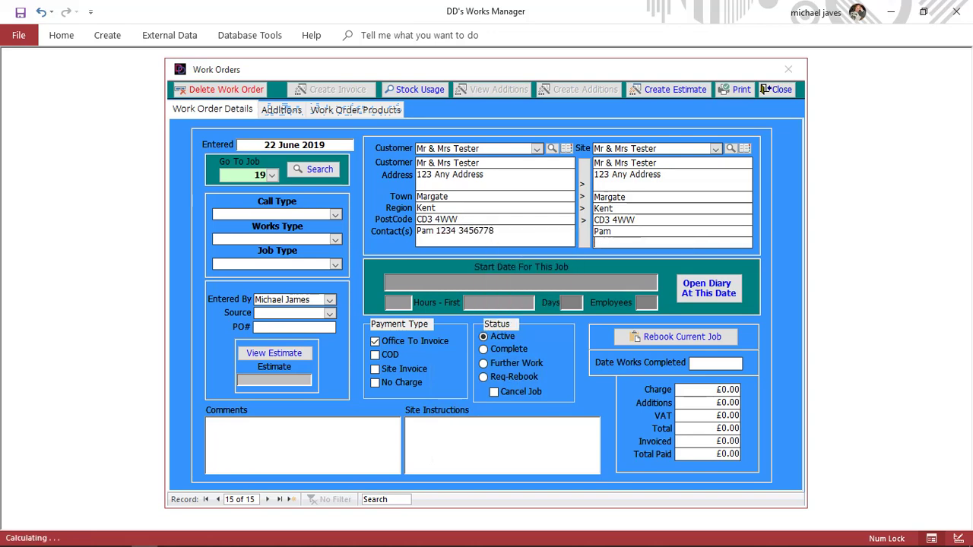
{"action": "right_click", "coordinate": [668, 242]}
{"action": "left_click", "coordinate": [693, 305]}
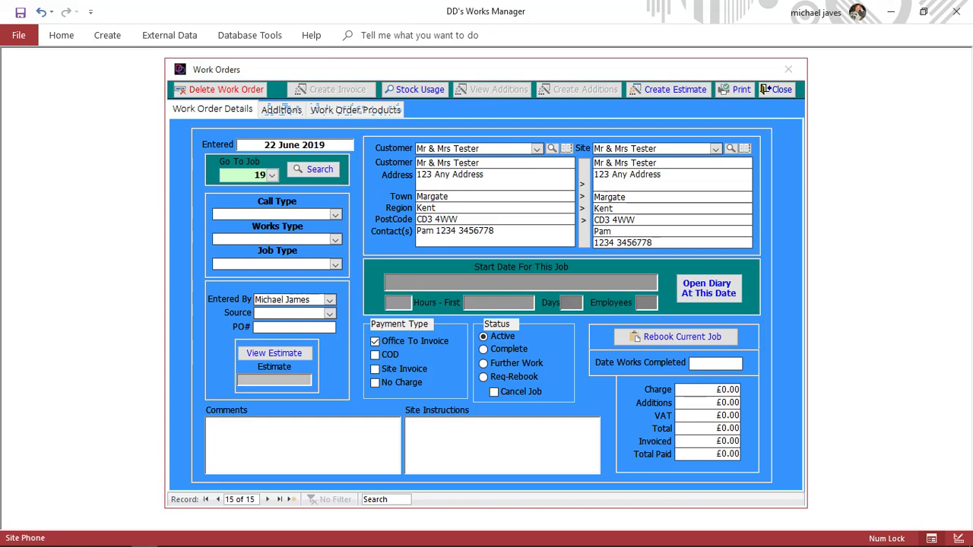
{"action": "left_click", "coordinate": [613, 231]}
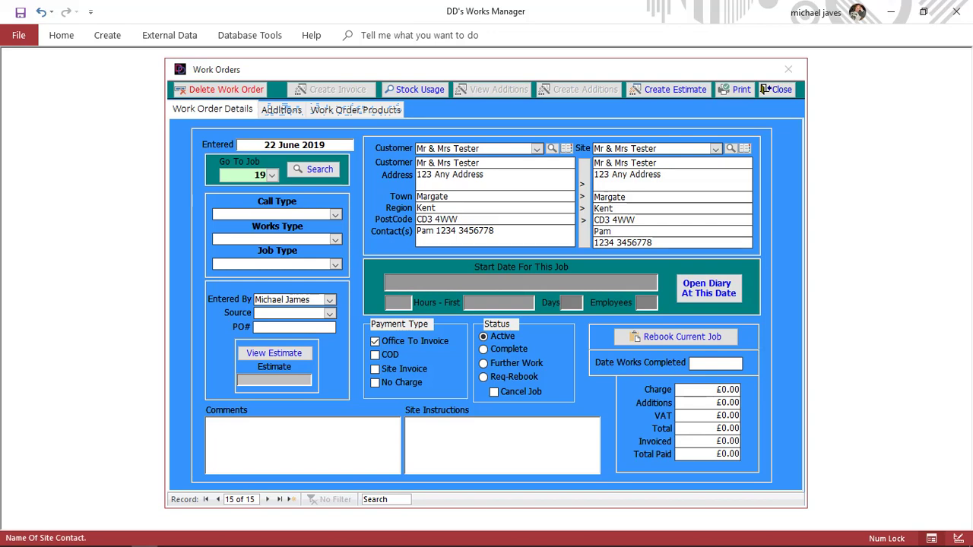
Set the work order's call type to Estimate, works type to House Rewire and job type to Estimate
{"action": "left_click", "coordinate": [334, 214]}
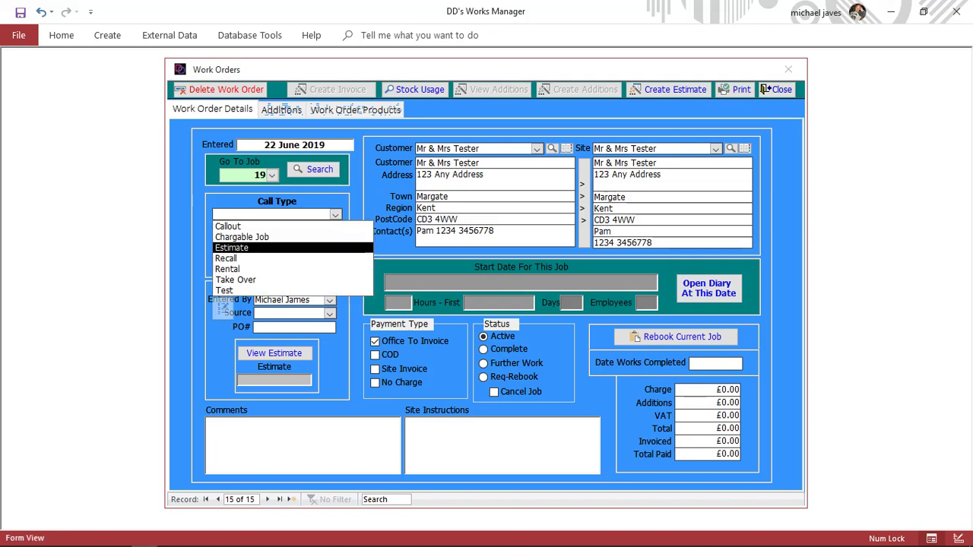
{"action": "left_click", "coordinate": [228, 248]}
{"action": "left_click", "coordinate": [336, 239]}
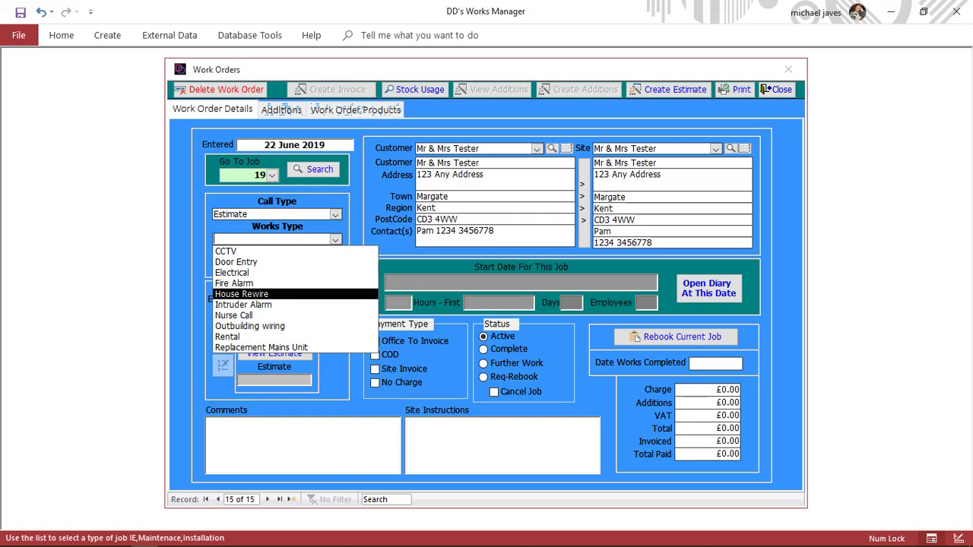
{"action": "key", "text": "Return"}
{"action": "key", "text": "F4"}
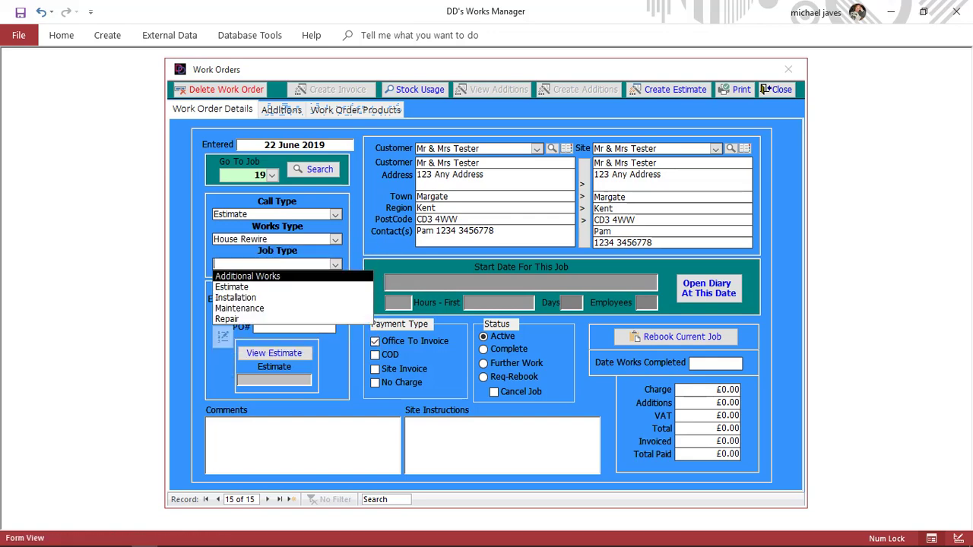
{"action": "key", "text": "Down"}
{"action": "key", "text": "Return"}
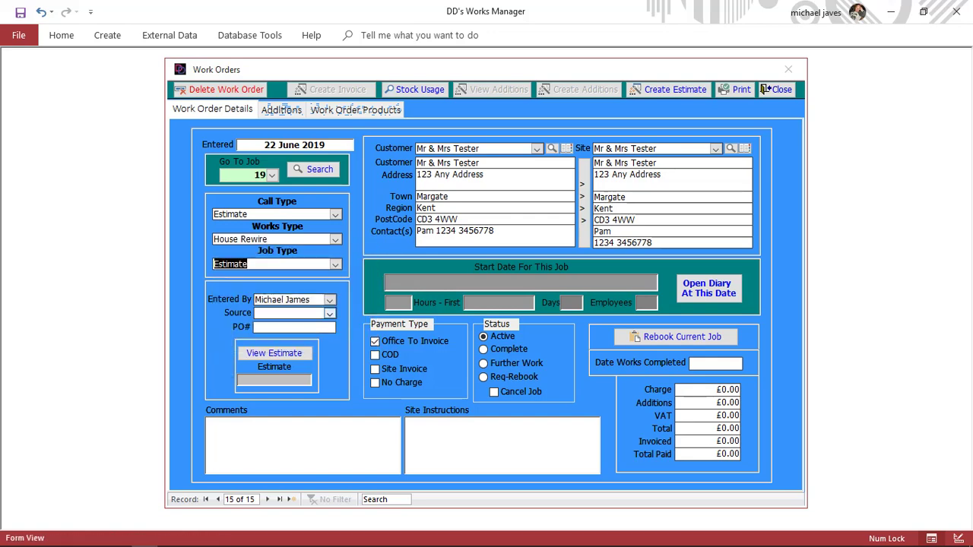
Set the enquiry source to Internet and the payment type to No Charge
{"action": "left_click", "coordinate": [329, 314]}
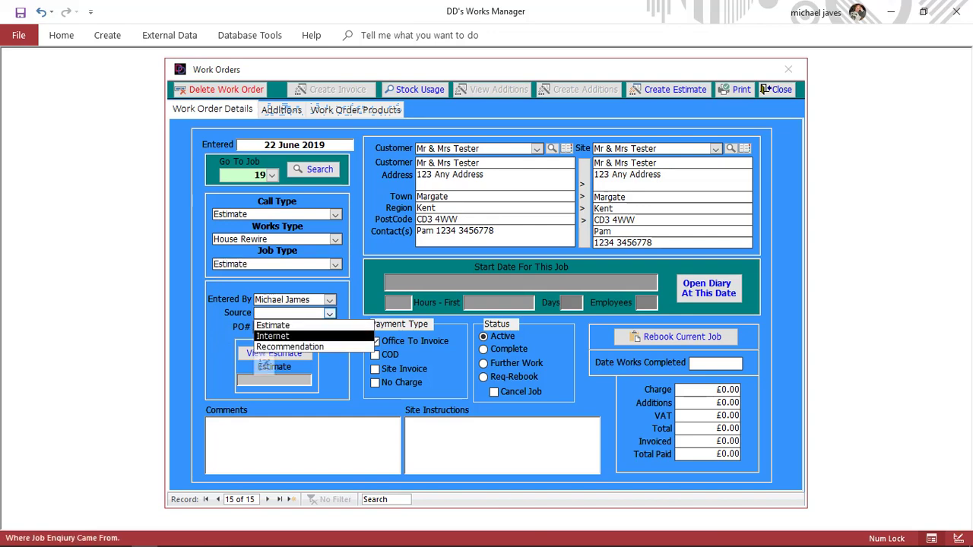
{"action": "key", "text": "Return"}
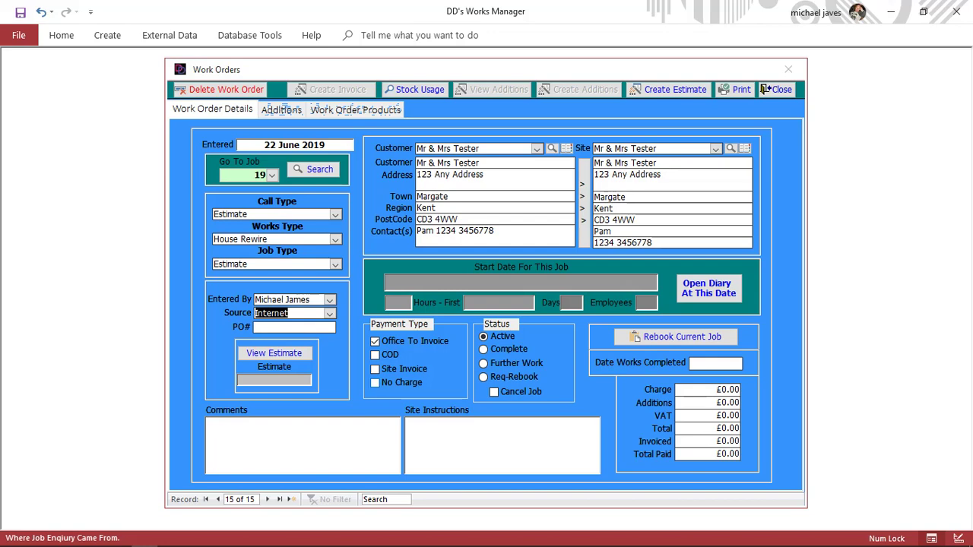
{"action": "left_click", "coordinate": [375, 382]}
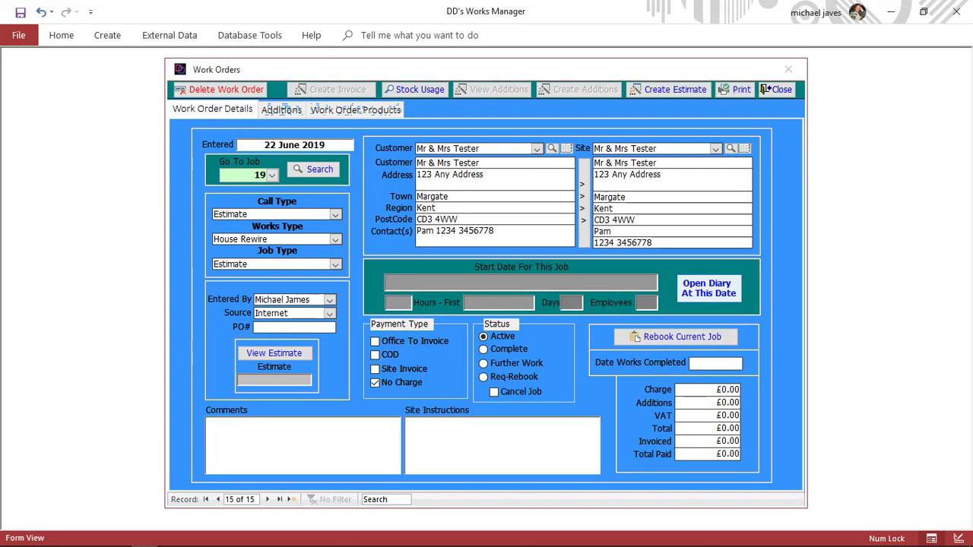
Open the works diary for this job and go to 25 June 2019, moving on one day to 26 June 2019
{"action": "left_click", "coordinate": [707, 289]}
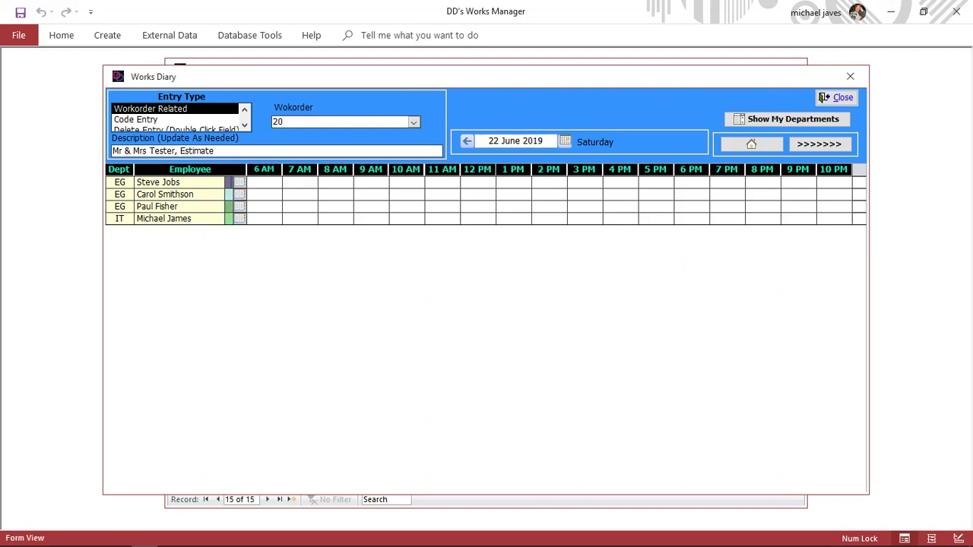
{"action": "left_click", "coordinate": [564, 141]}
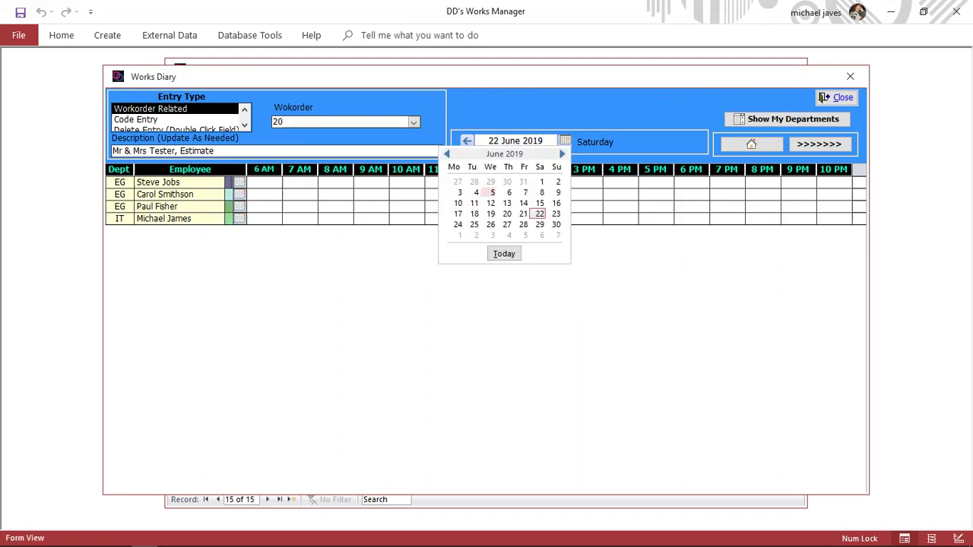
{"action": "left_click", "coordinate": [473, 224]}
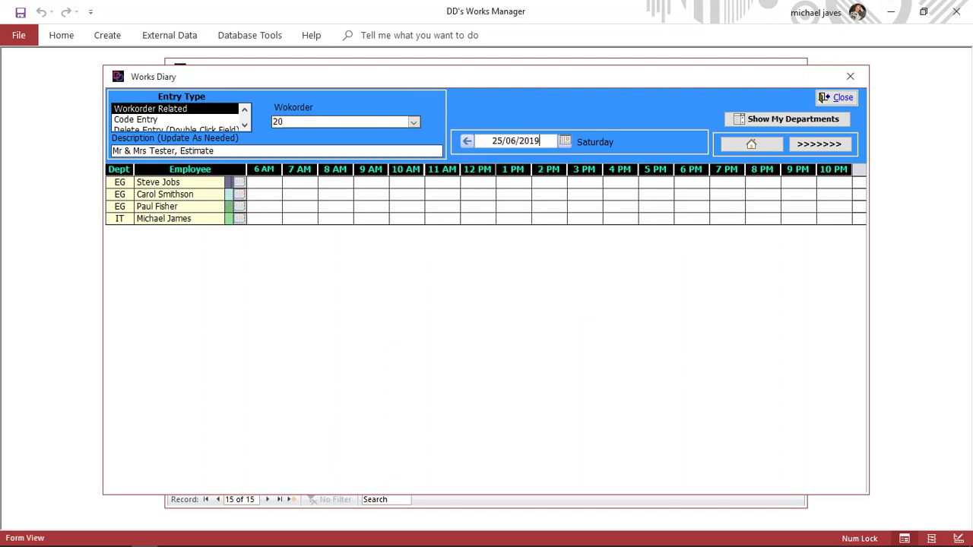
{"action": "key", "text": "Tab"}
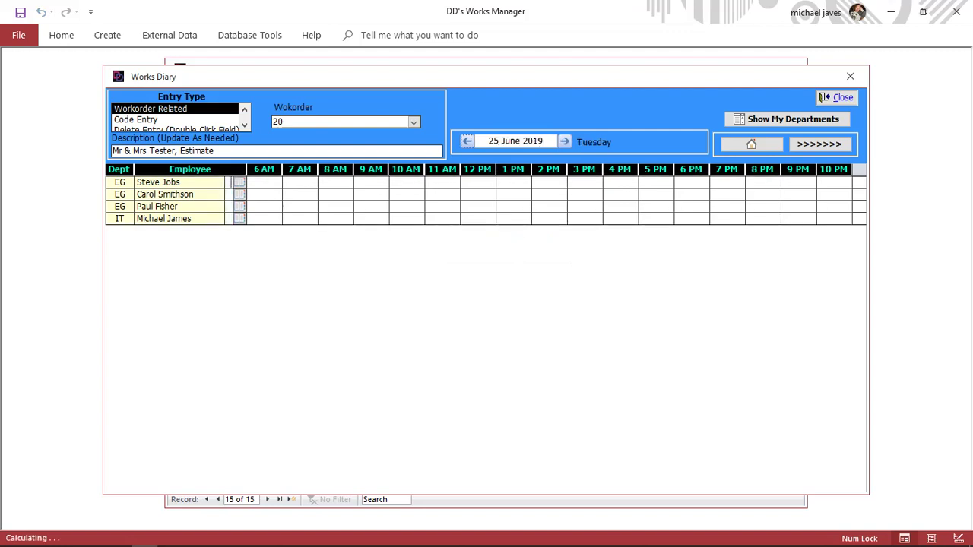
{"action": "left_click", "coordinate": [564, 142]}
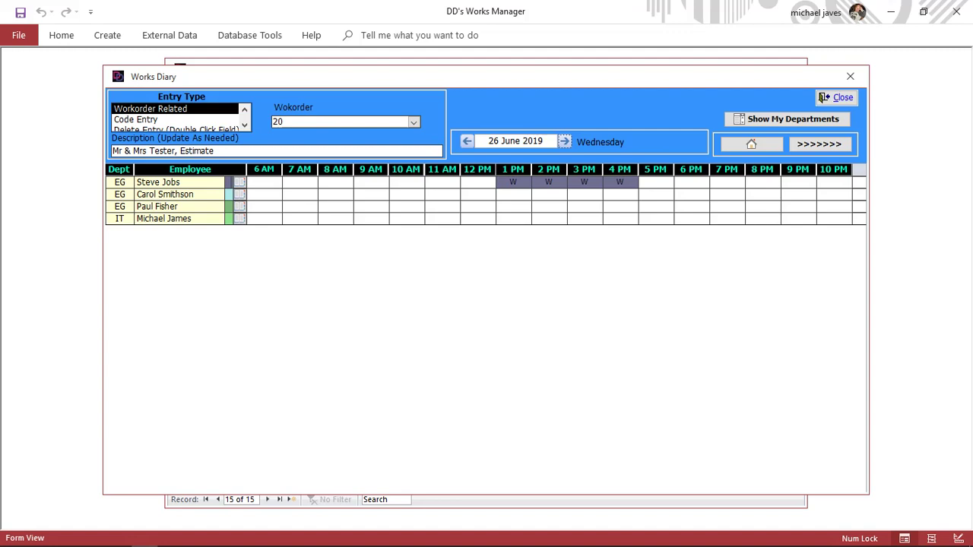
Review the work orders available for the diary entry, keeping work order 20 selected
{"action": "left_click", "coordinate": [413, 122]}
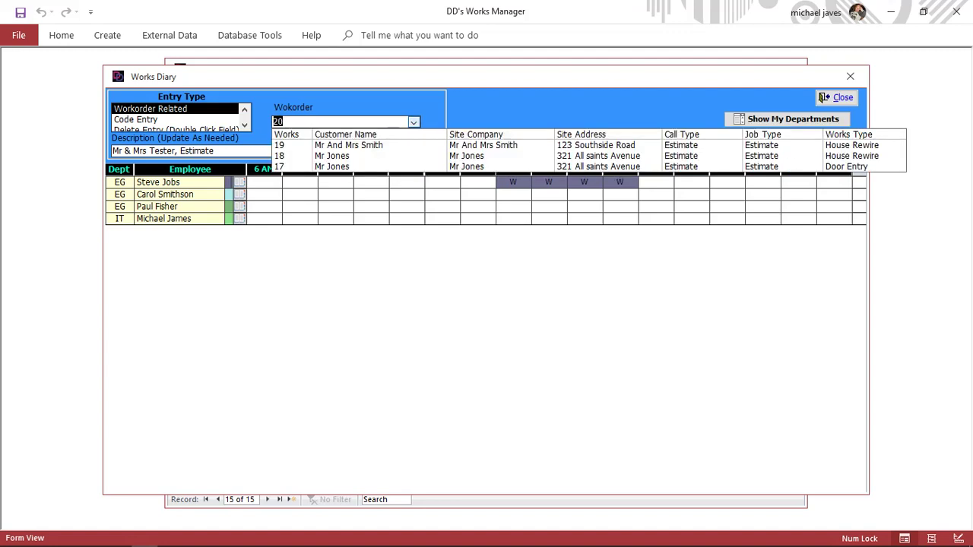
{"action": "key", "text": "Up"}
{"action": "key", "text": "Up"}
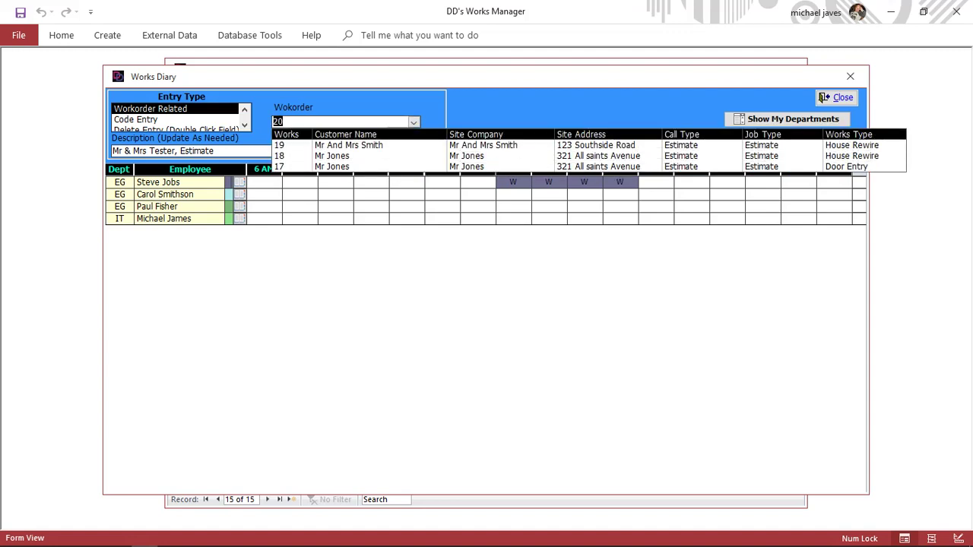
{"action": "key", "text": "Return"}
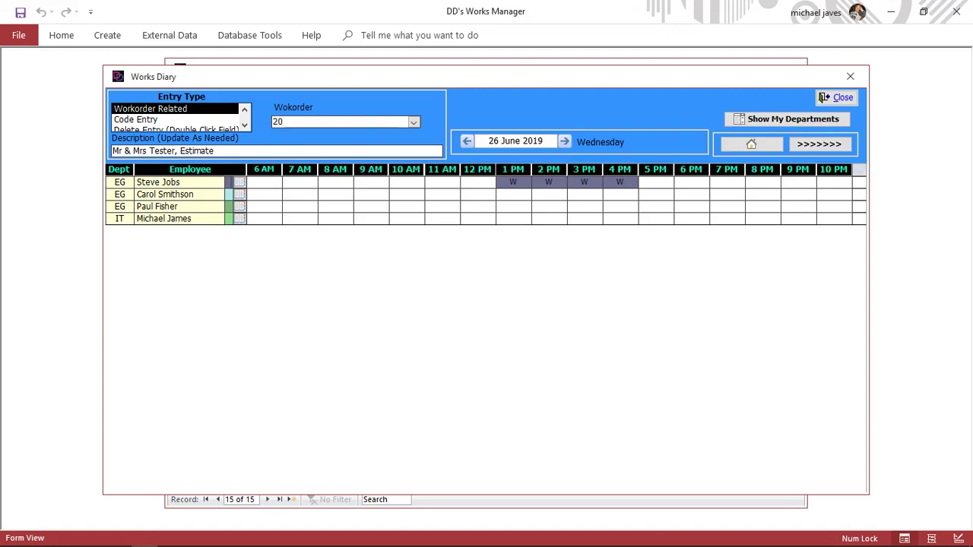
Book the first listed employee for this work order at 11 AM and 12 PM on 26 June 2019, and close the diary
{"action": "left_click_drag", "start_coordinate": [215, 151], "coordinate": [113, 150]}
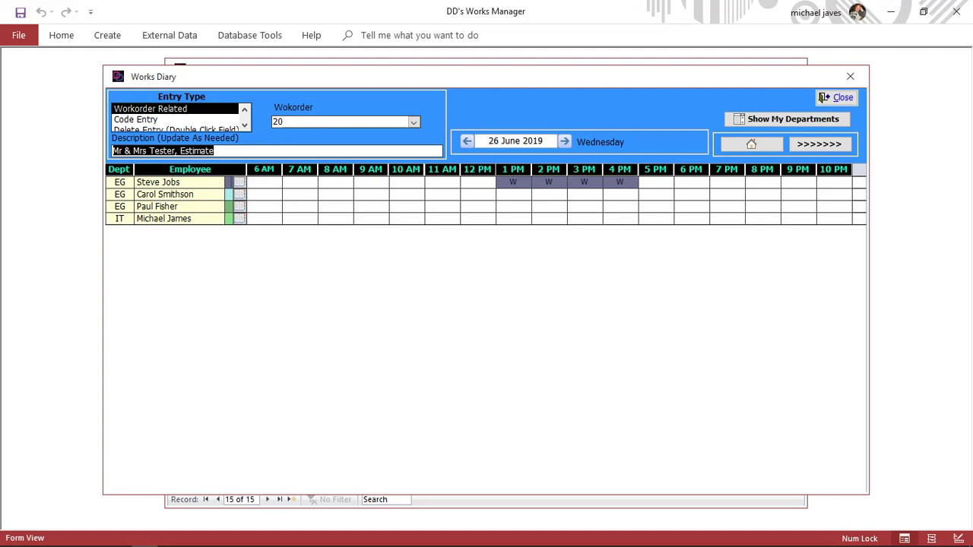
{"action": "left_click", "coordinate": [230, 183]}
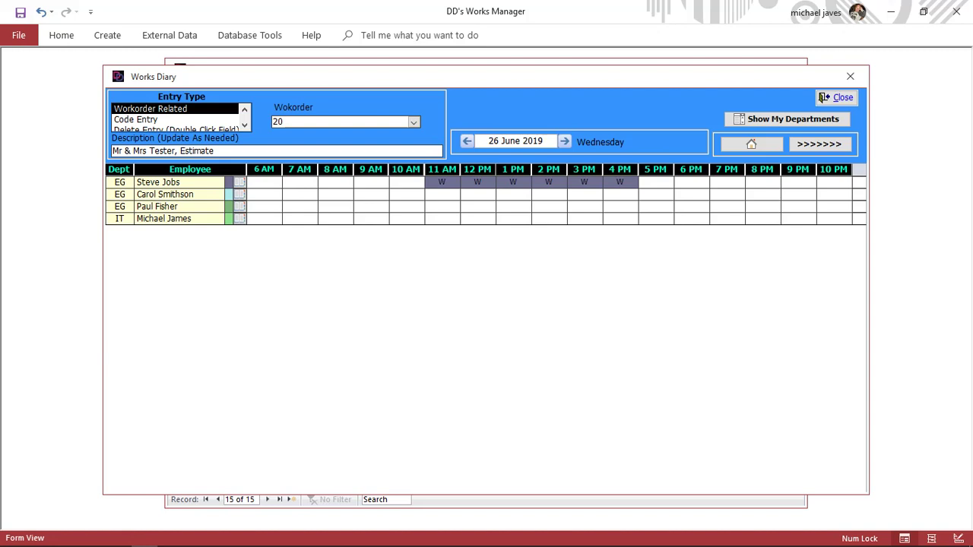
{"action": "left_click", "coordinate": [823, 99]}
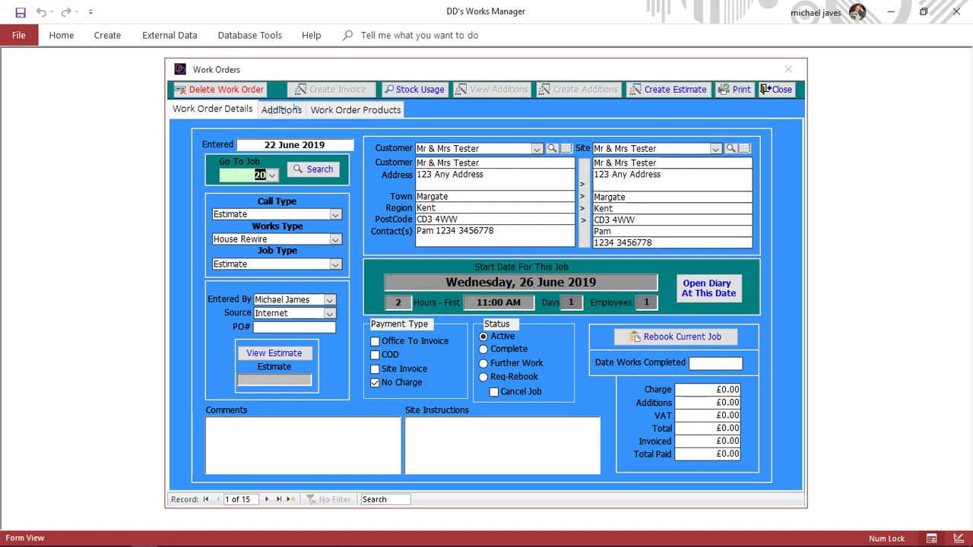
Enter "Cary Out Estimate" as the site instructions of the work order
{"action": "left_click", "coordinate": [408, 423]}
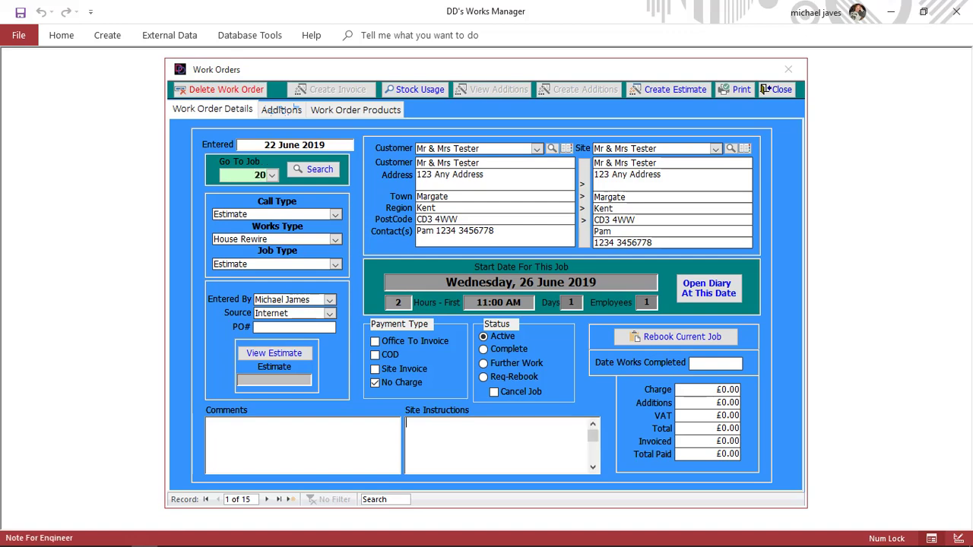
{"action": "key", "text": "Caps_Lock"}
{"action": "type", "text": "C"}
{"action": "key", "text": "Caps_Lock"}
{"action": "type", "text": "a"}
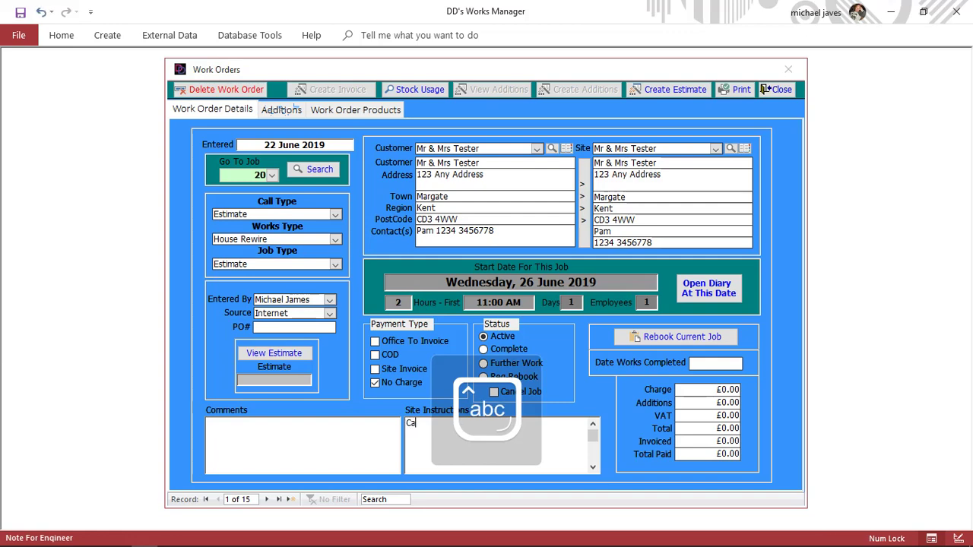
{"action": "type", "text": "ry"}
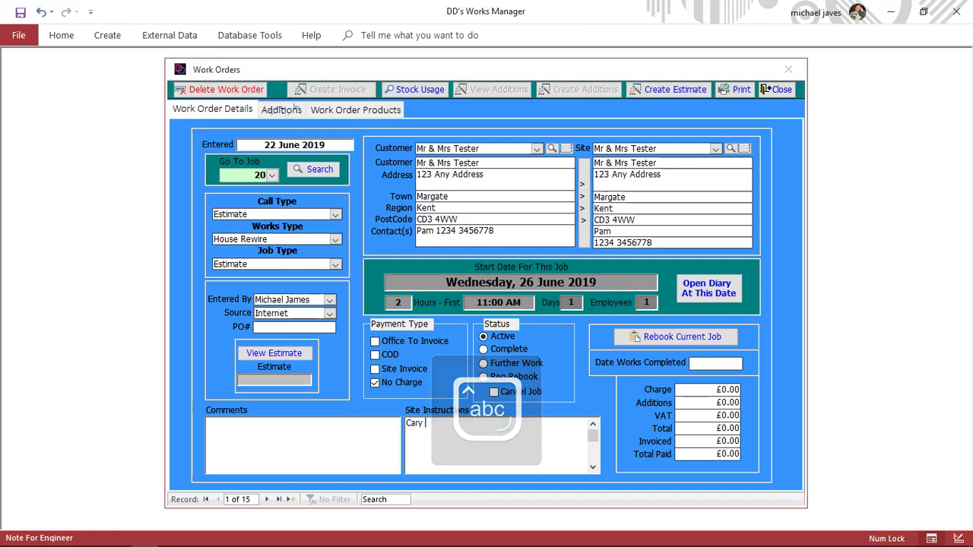
{"action": "key", "text": "Caps_Lock"}
{"action": "type", "text": "O"}
{"action": "key", "text": "Caps_Lock"}
{"action": "type", "text": "ut"}
{"action": "key", "text": "Caps_Lock"}
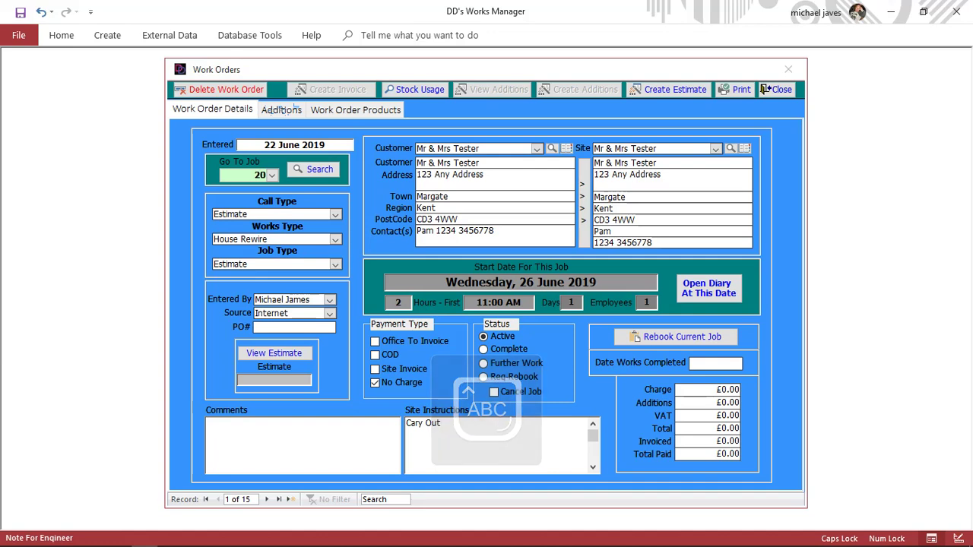
{"action": "type", "text": "E"}
{"action": "key", "text": "Caps_Lock"}
{"action": "type", "text": "s"}
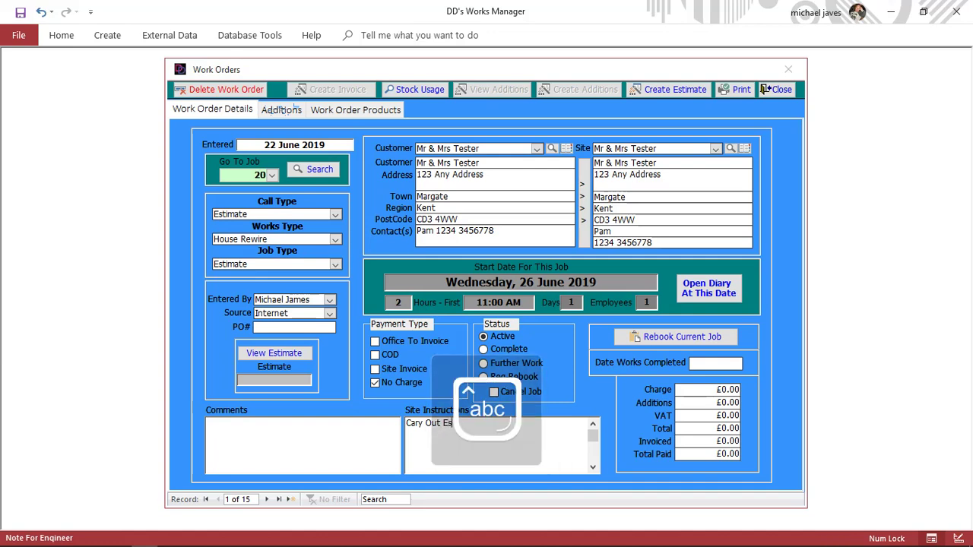
{"action": "type", "text": "timate"}
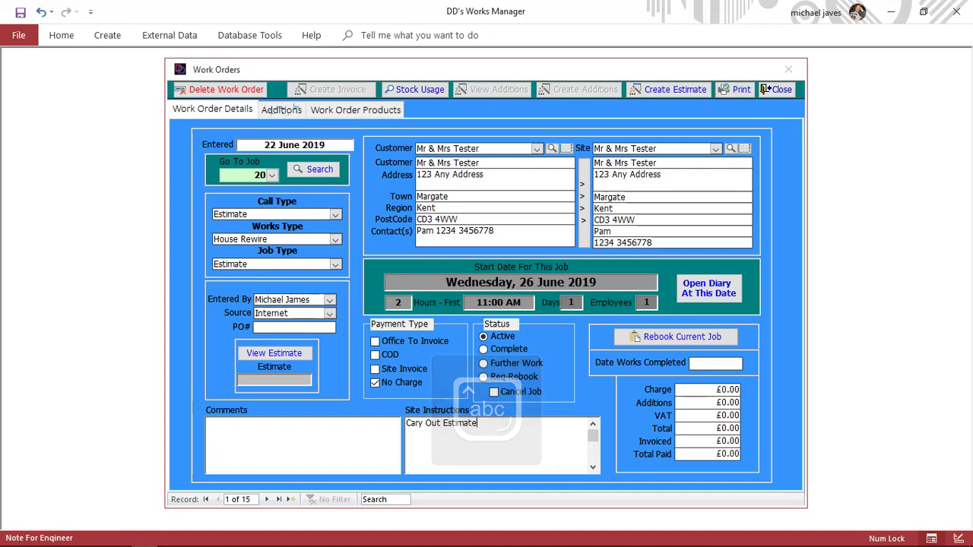
{"action": "key", "text": "Tab"}
Preview the Estimate Works Docket report for the current work order only
{"action": "left_click", "coordinate": [734, 89]}
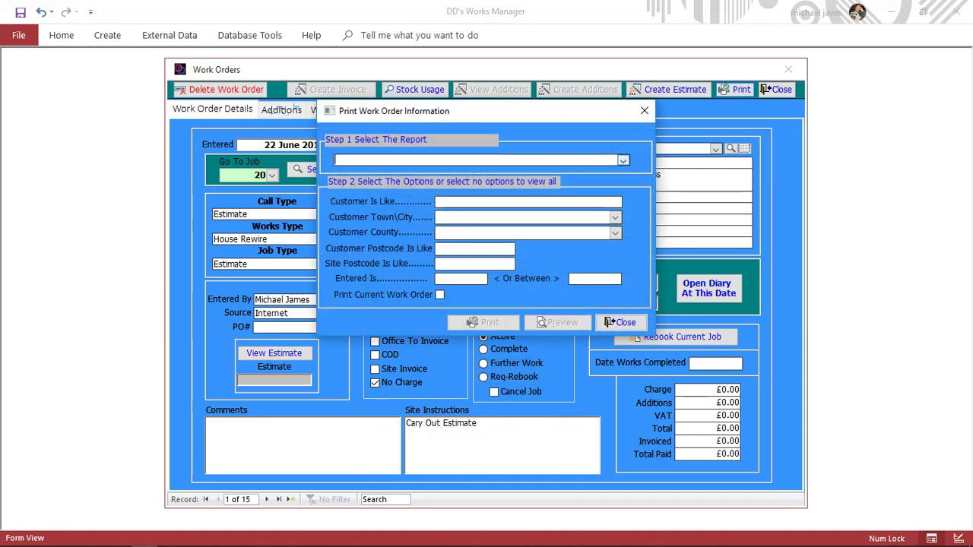
{"action": "left_click", "coordinate": [623, 161]}
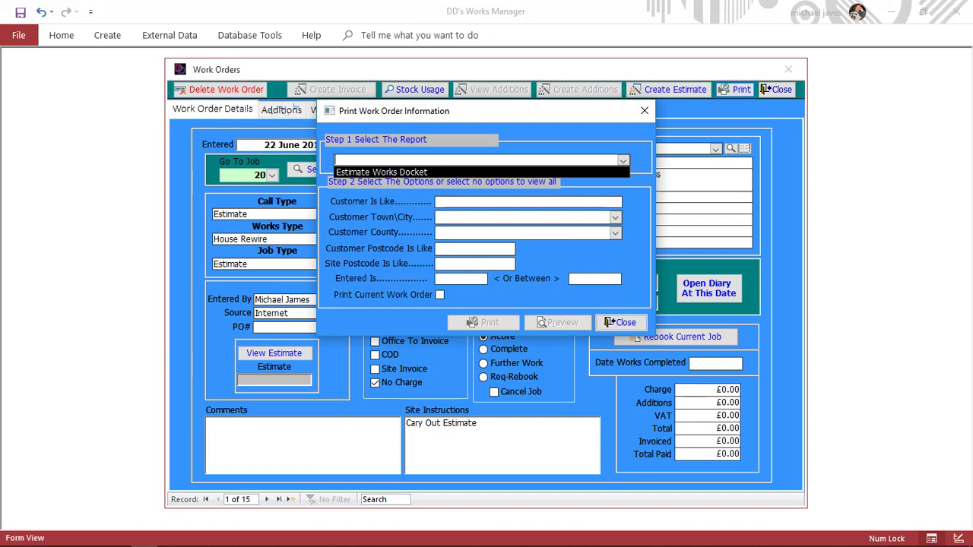
{"action": "key", "text": "Return"}
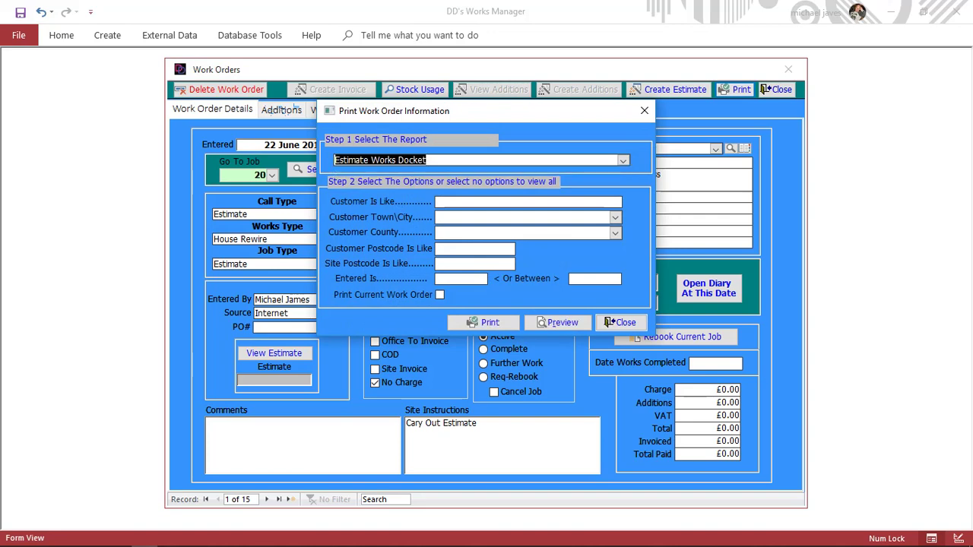
{"action": "left_click", "coordinate": [439, 295]}
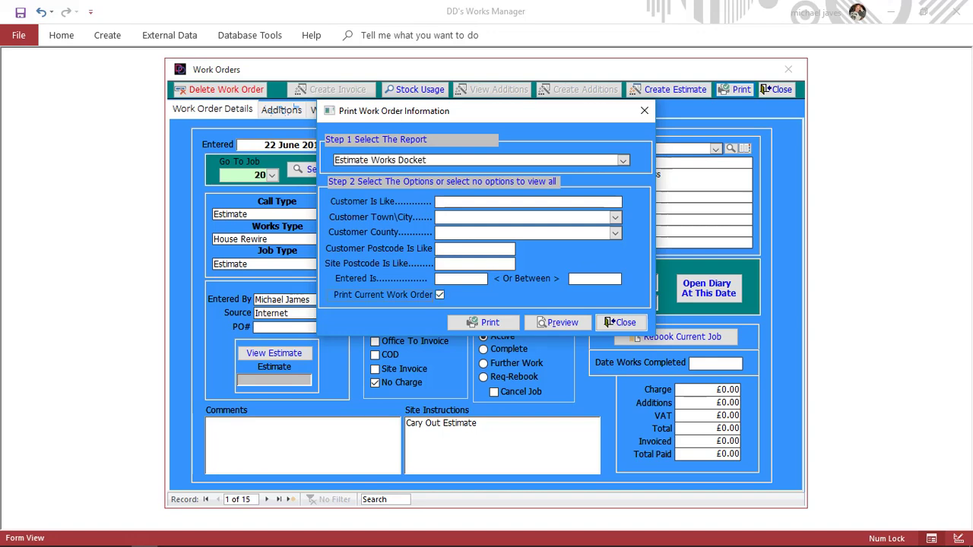
{"action": "key", "text": "alt+v"}
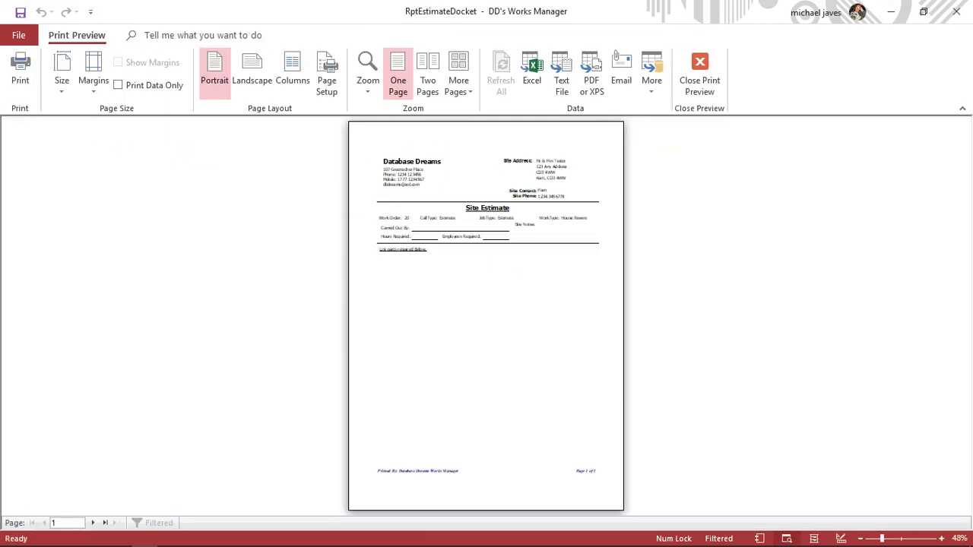
Examine the estimate docket up close and check its print settings without printing
{"action": "left_click", "coordinate": [460, 269]}
{"action": "left_click", "coordinate": [460, 269]}
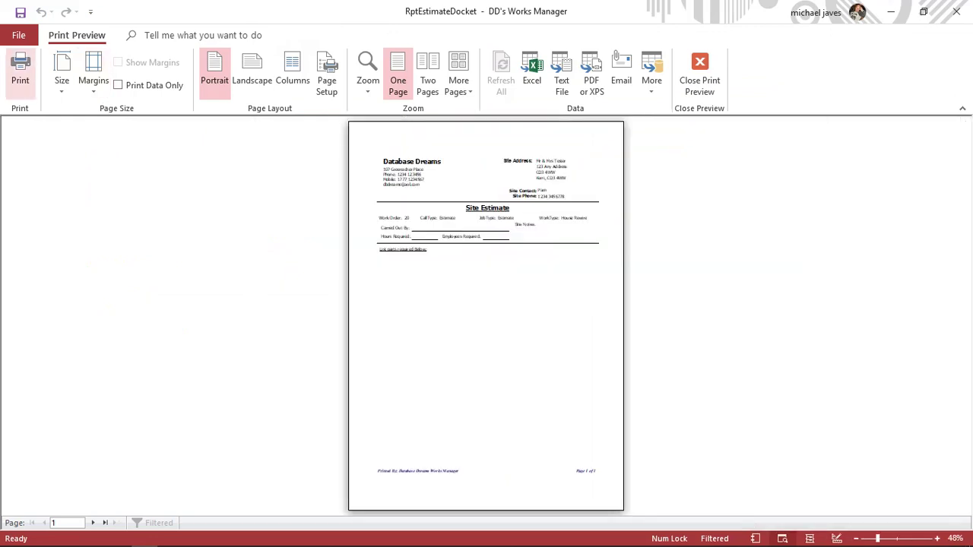
{"action": "left_click", "coordinate": [20, 72]}
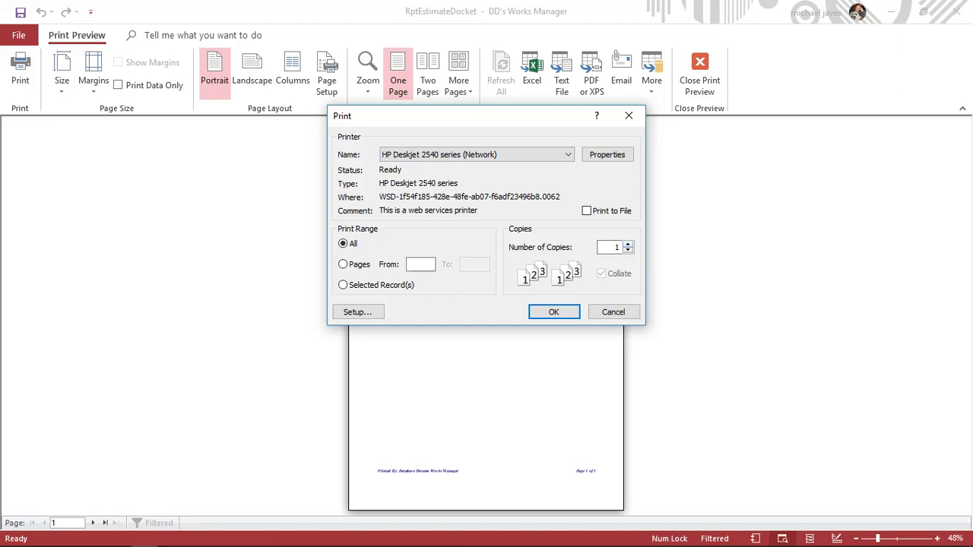
{"action": "left_click", "coordinate": [629, 116]}
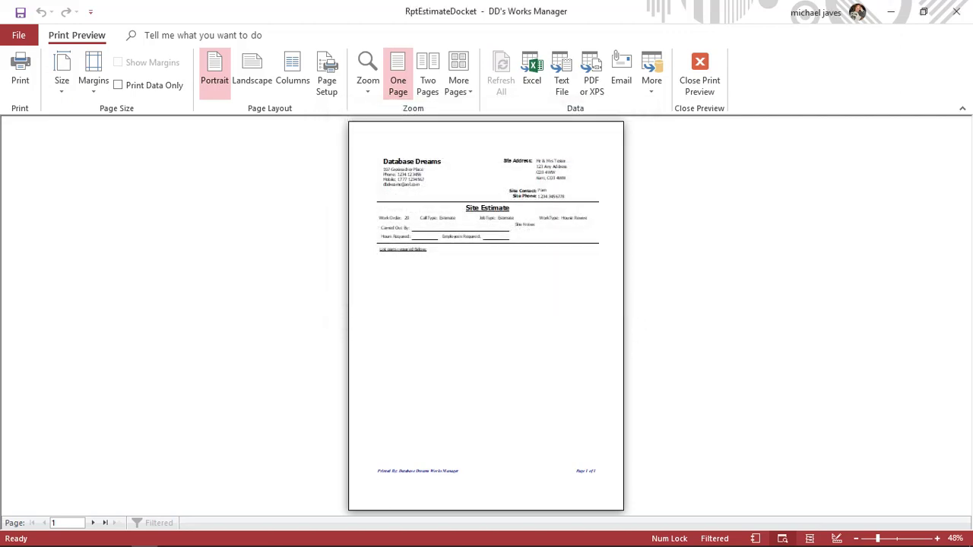
{"action": "left_click", "coordinate": [495, 278]}
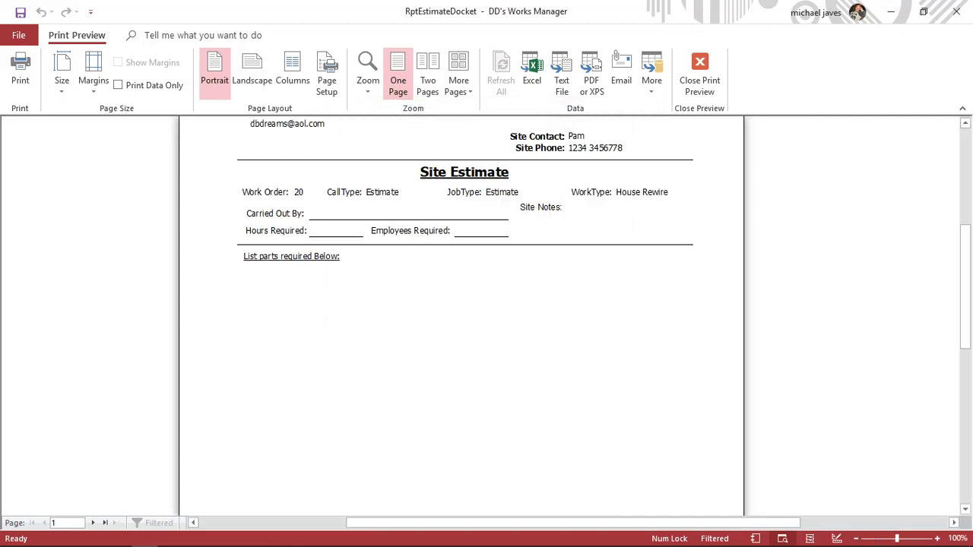